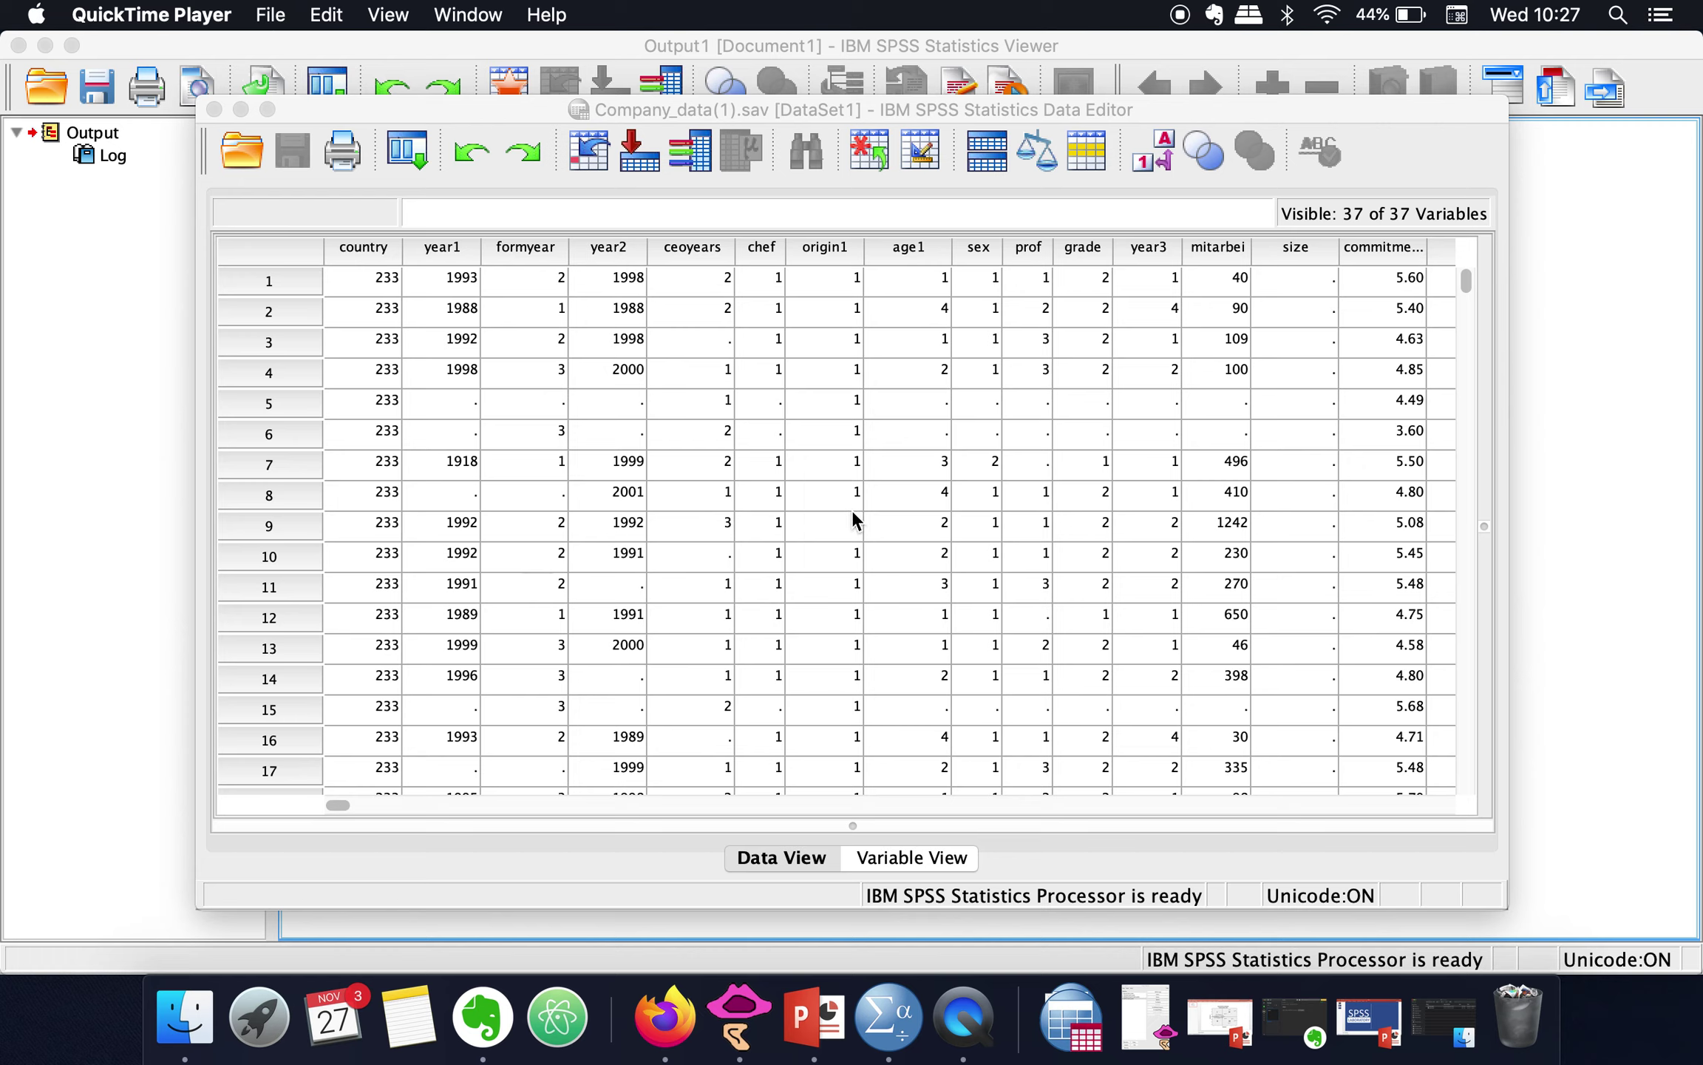
# Step: Show Company_data(1).sav in Variable View and scroll through its 37 variable definitions
pyautogui.click(868, 850)
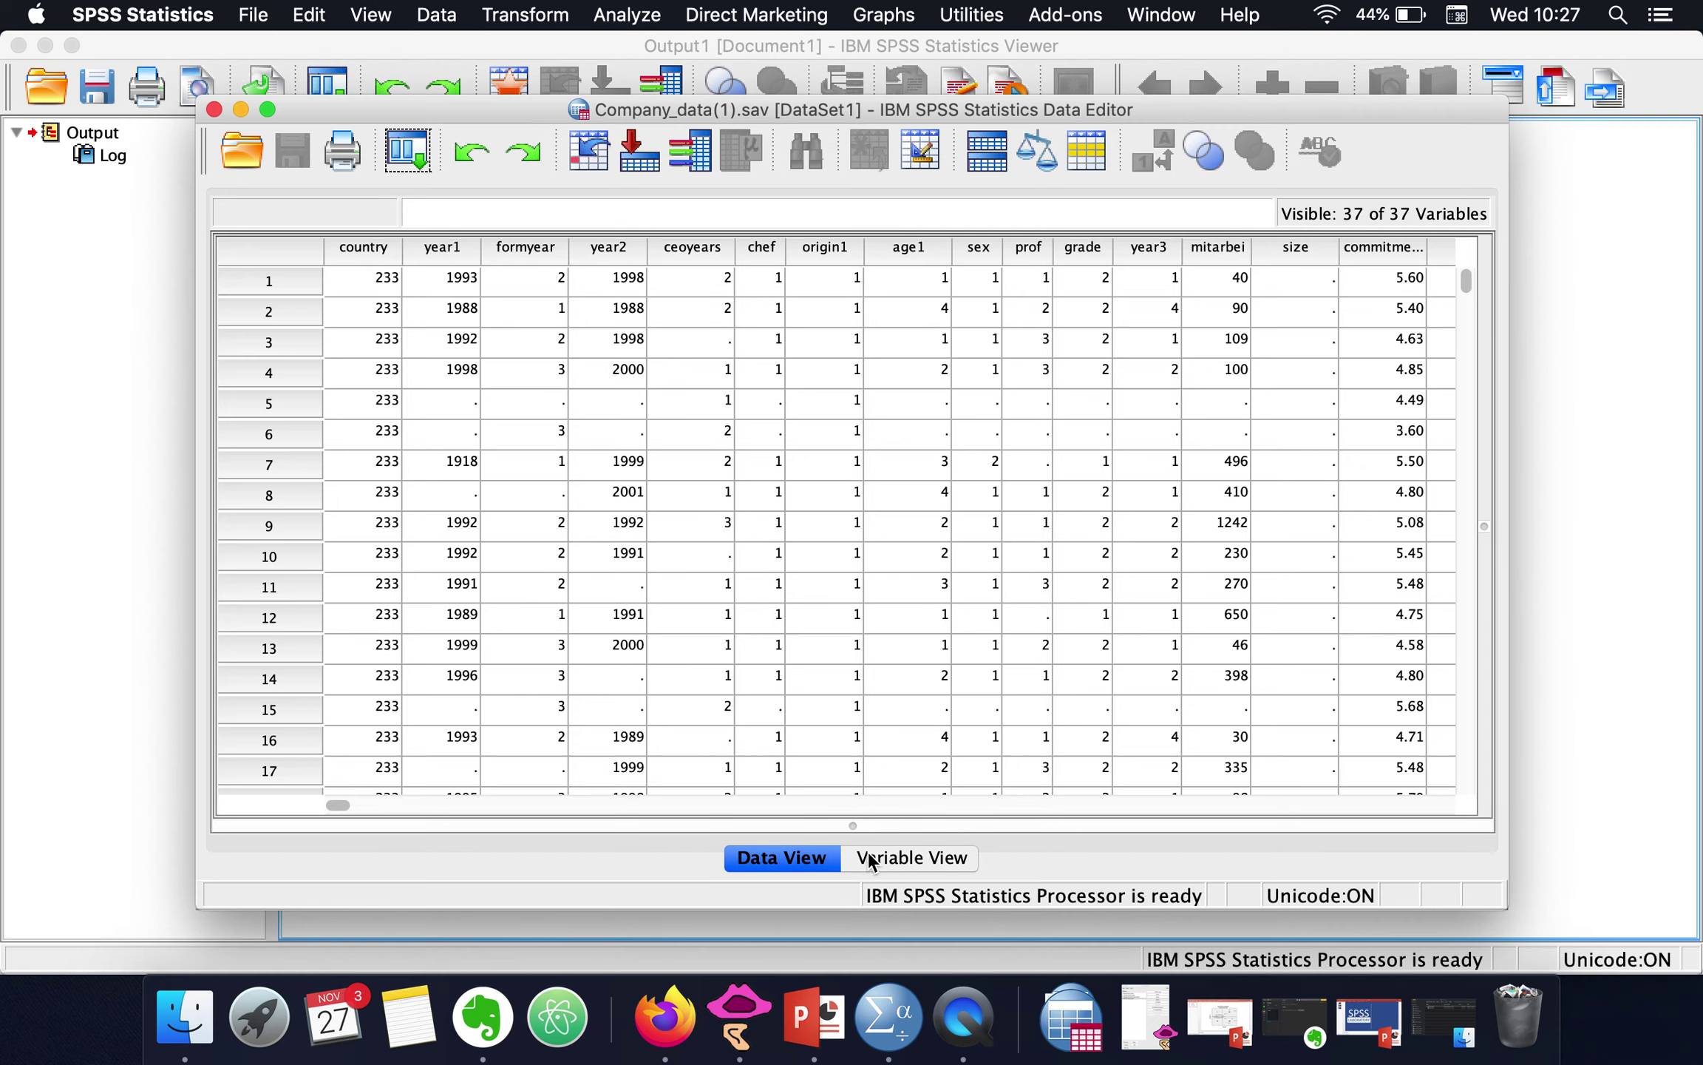
pyautogui.click(868, 850)
pyautogui.scroll(-6, 429, 537)
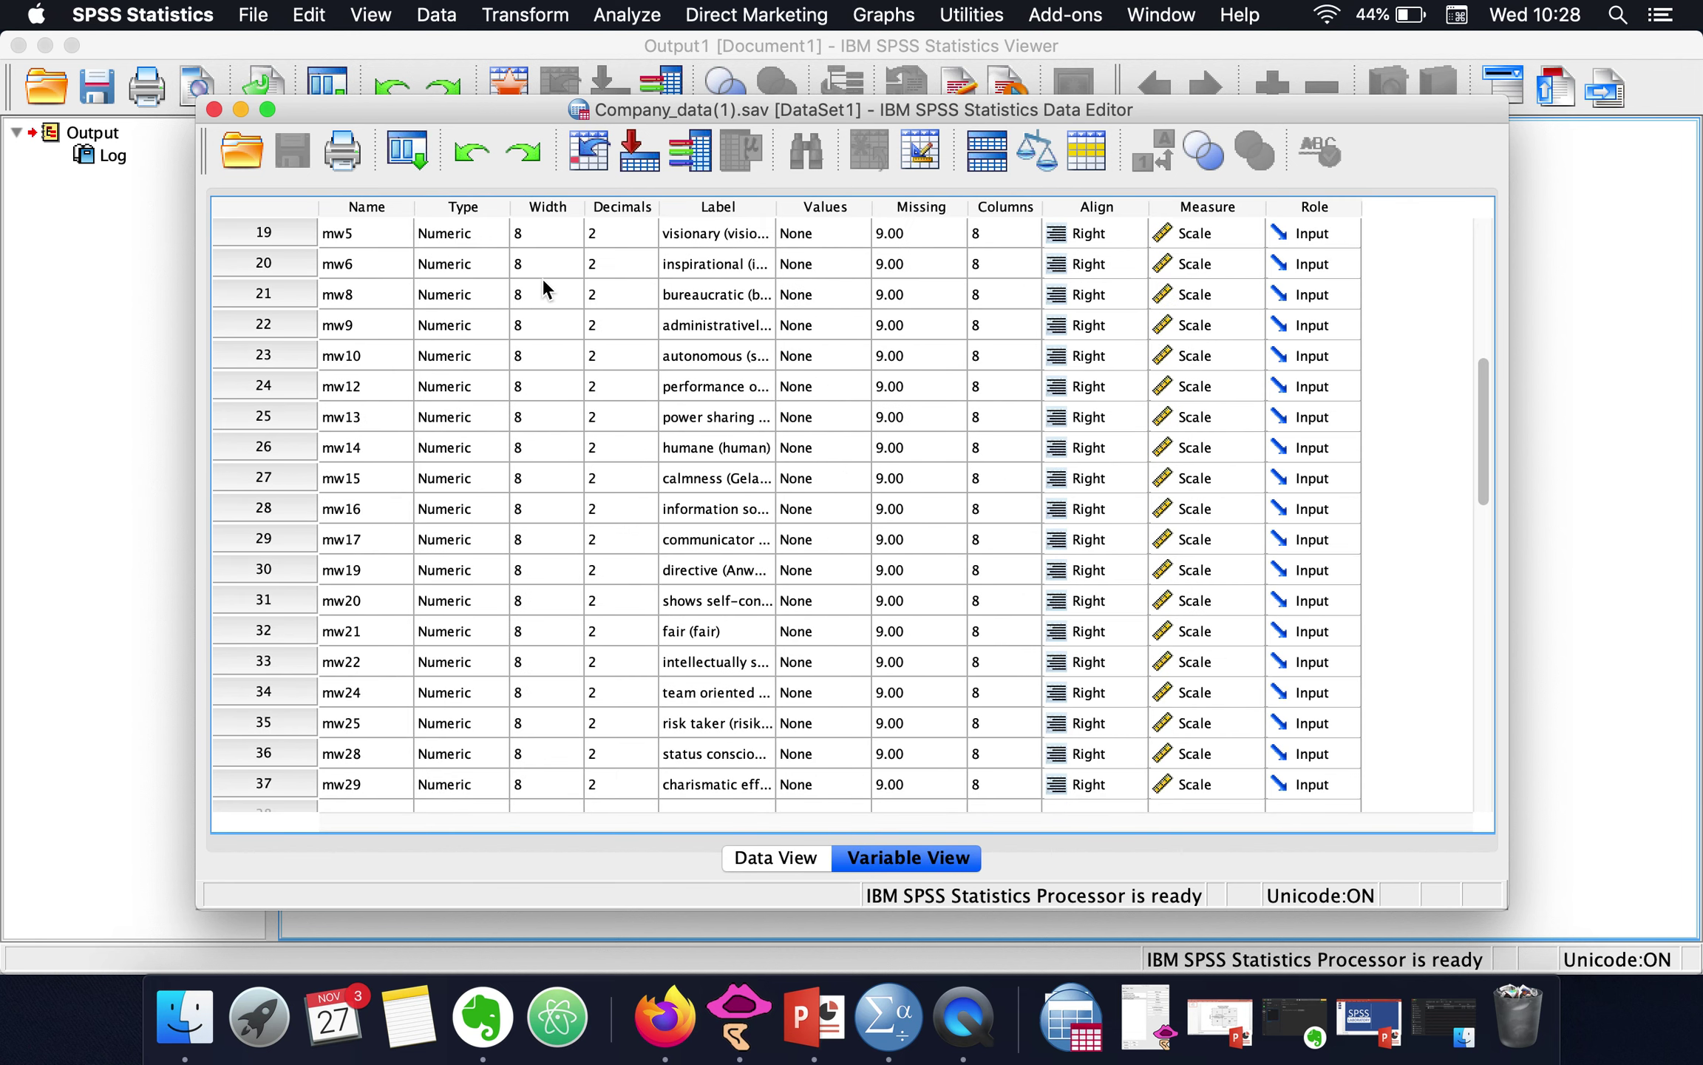
pyautogui.scroll(3, 469, 307)
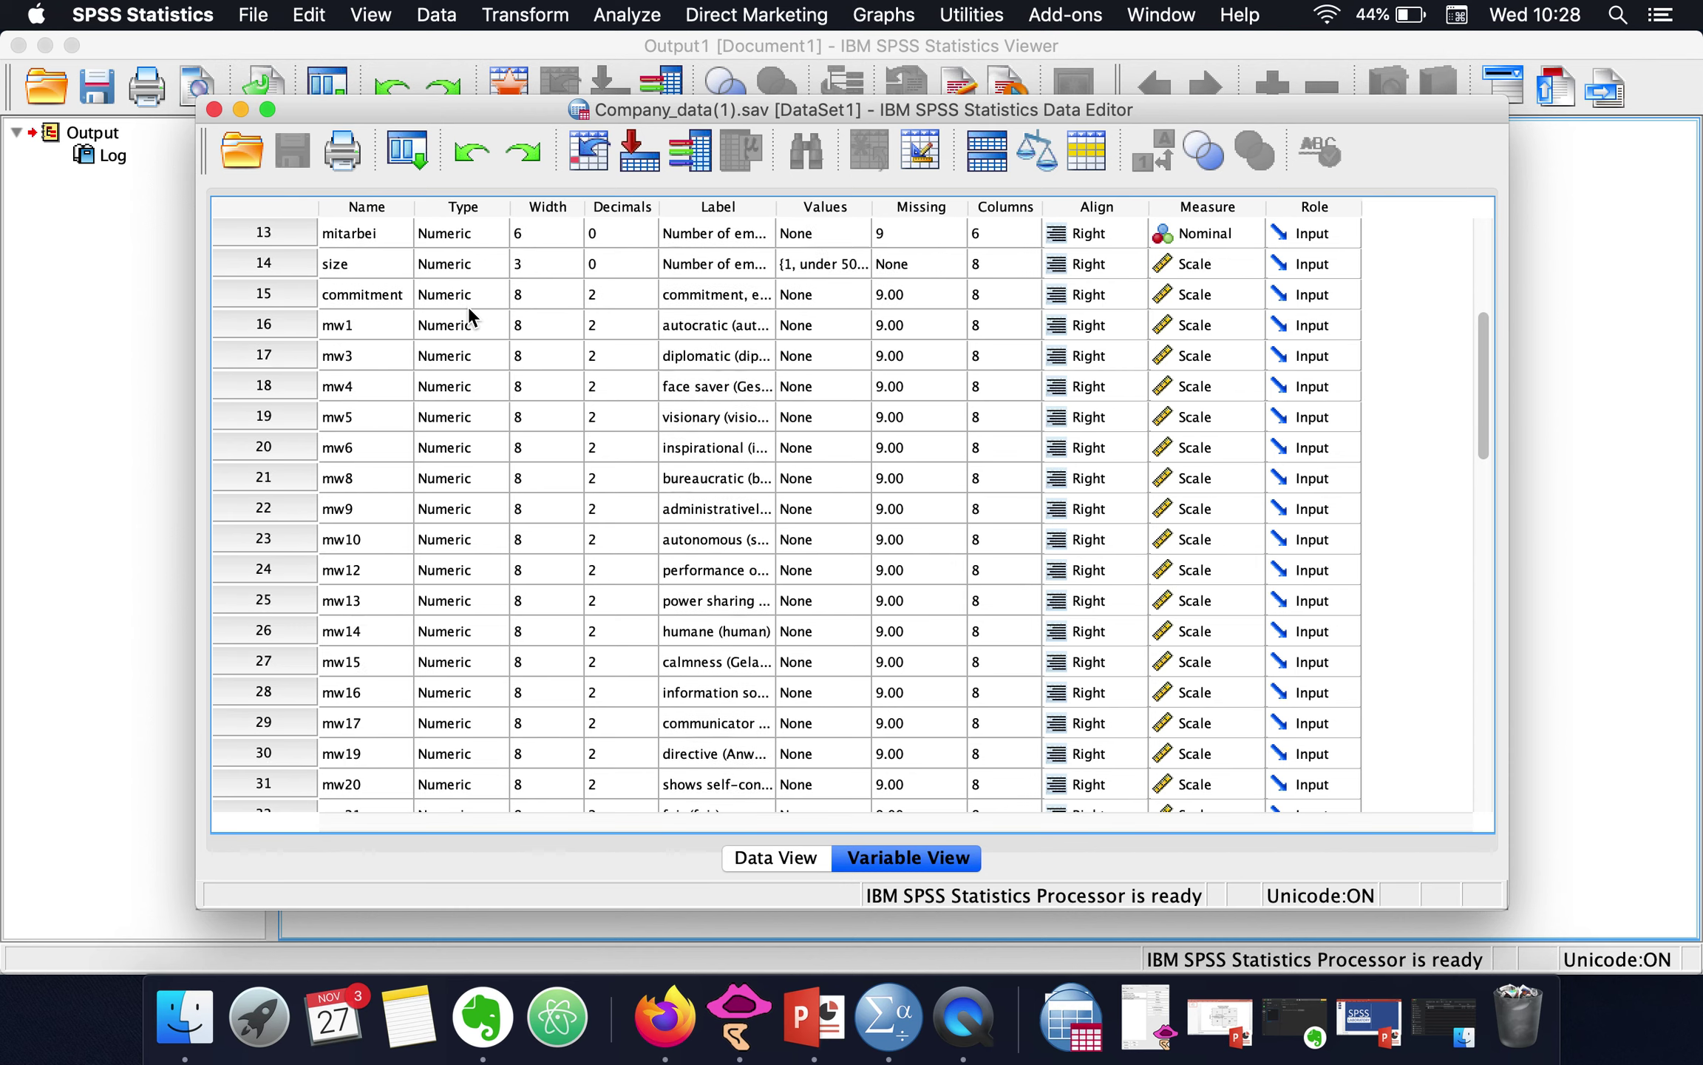
pyautogui.scroll(-1, 506, 363)
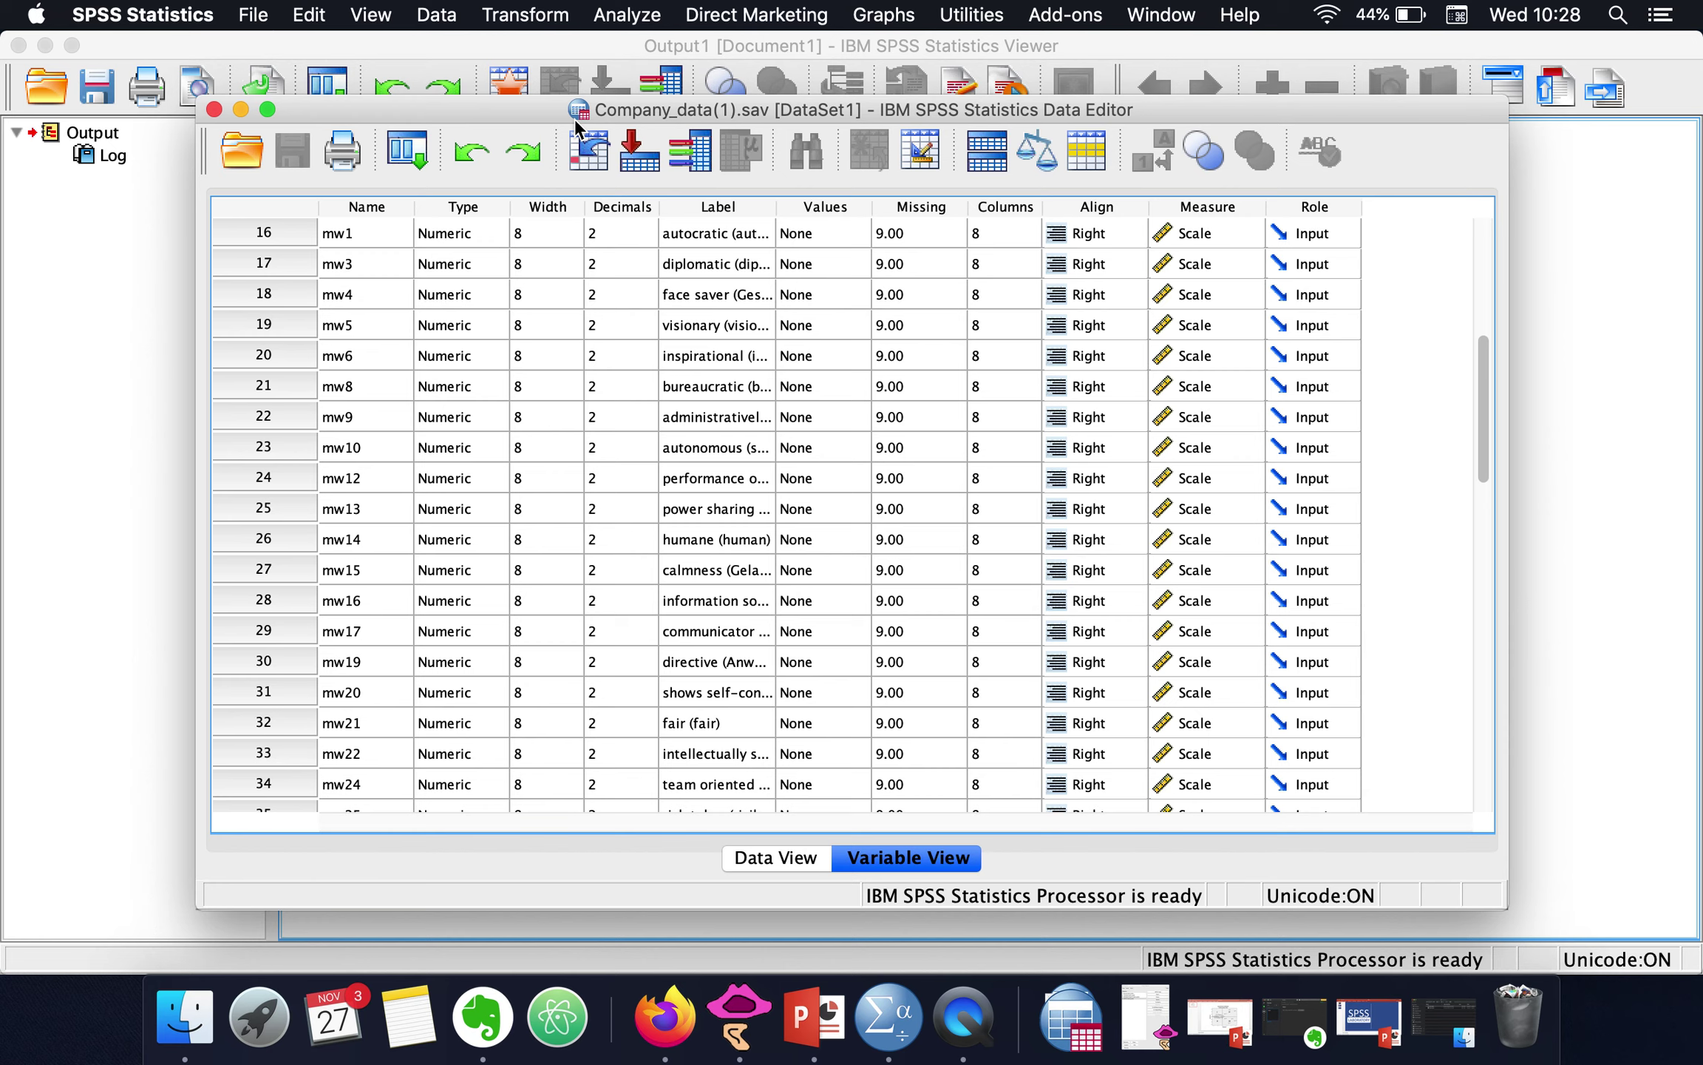
# Step: Open the Factor Analysis dialog via Analyze > Dimension Reduction > Factor
pyautogui.click(628, 16)
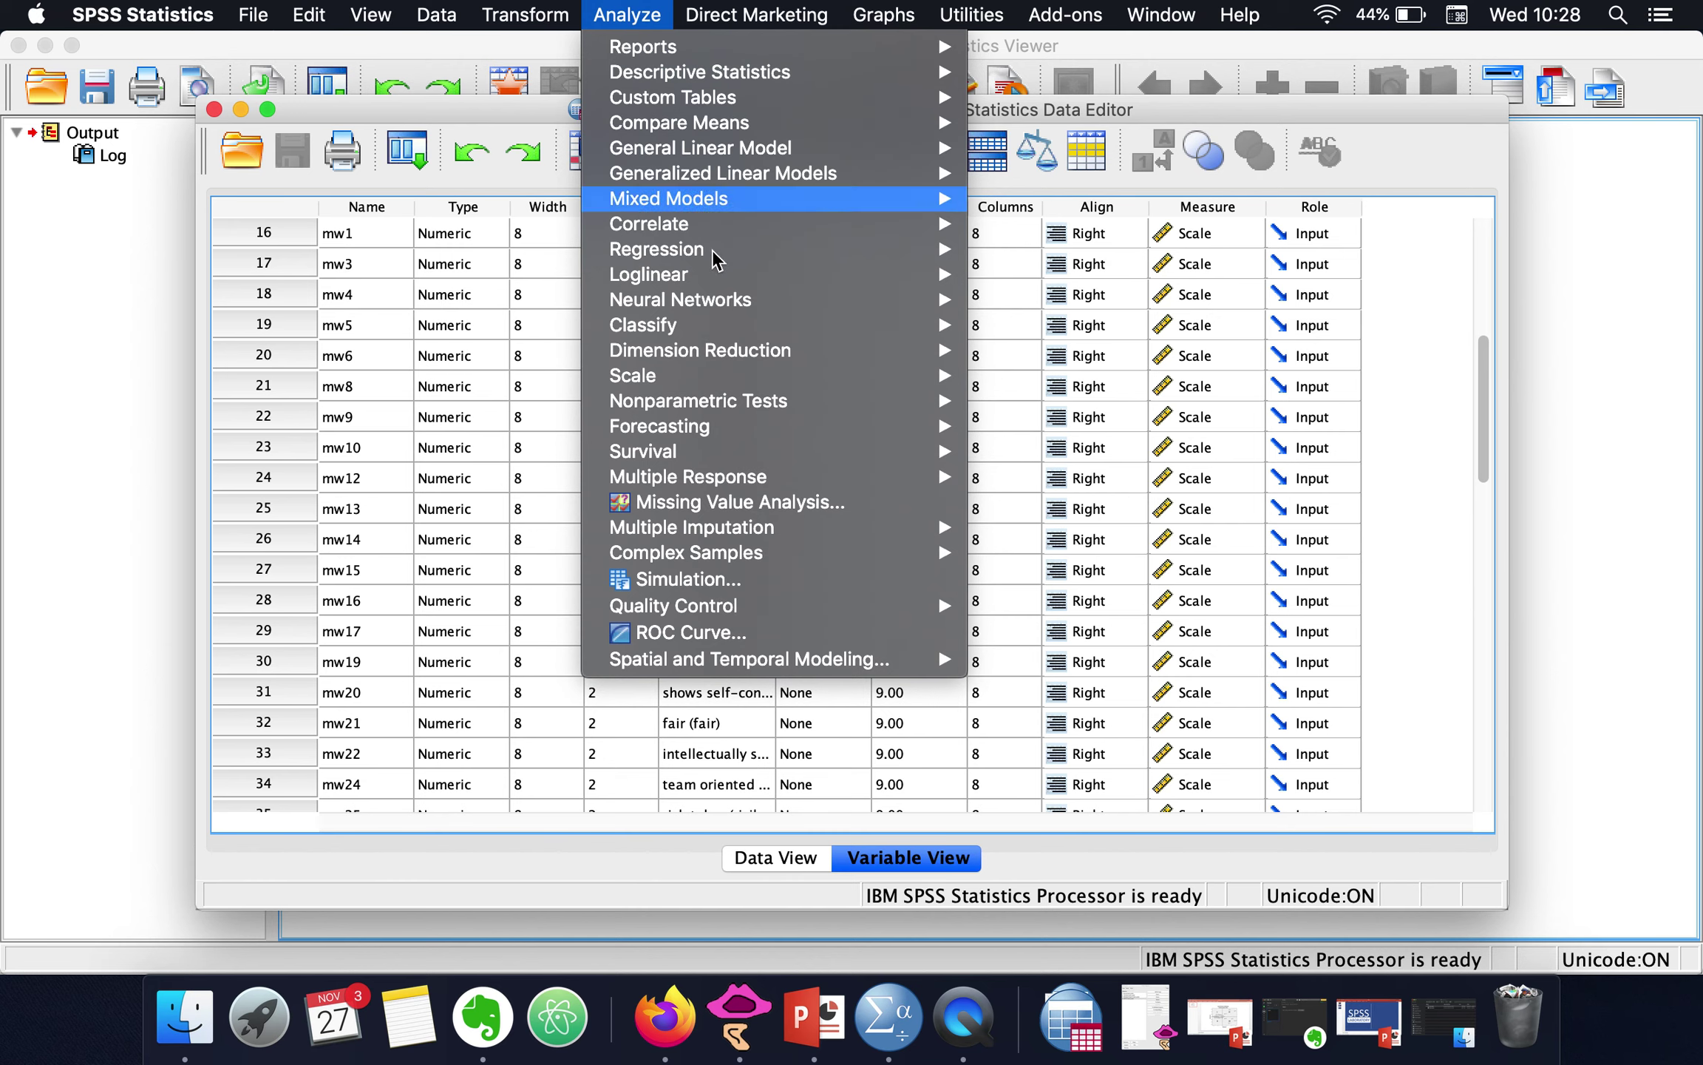
pyautogui.moveTo(751, 355)
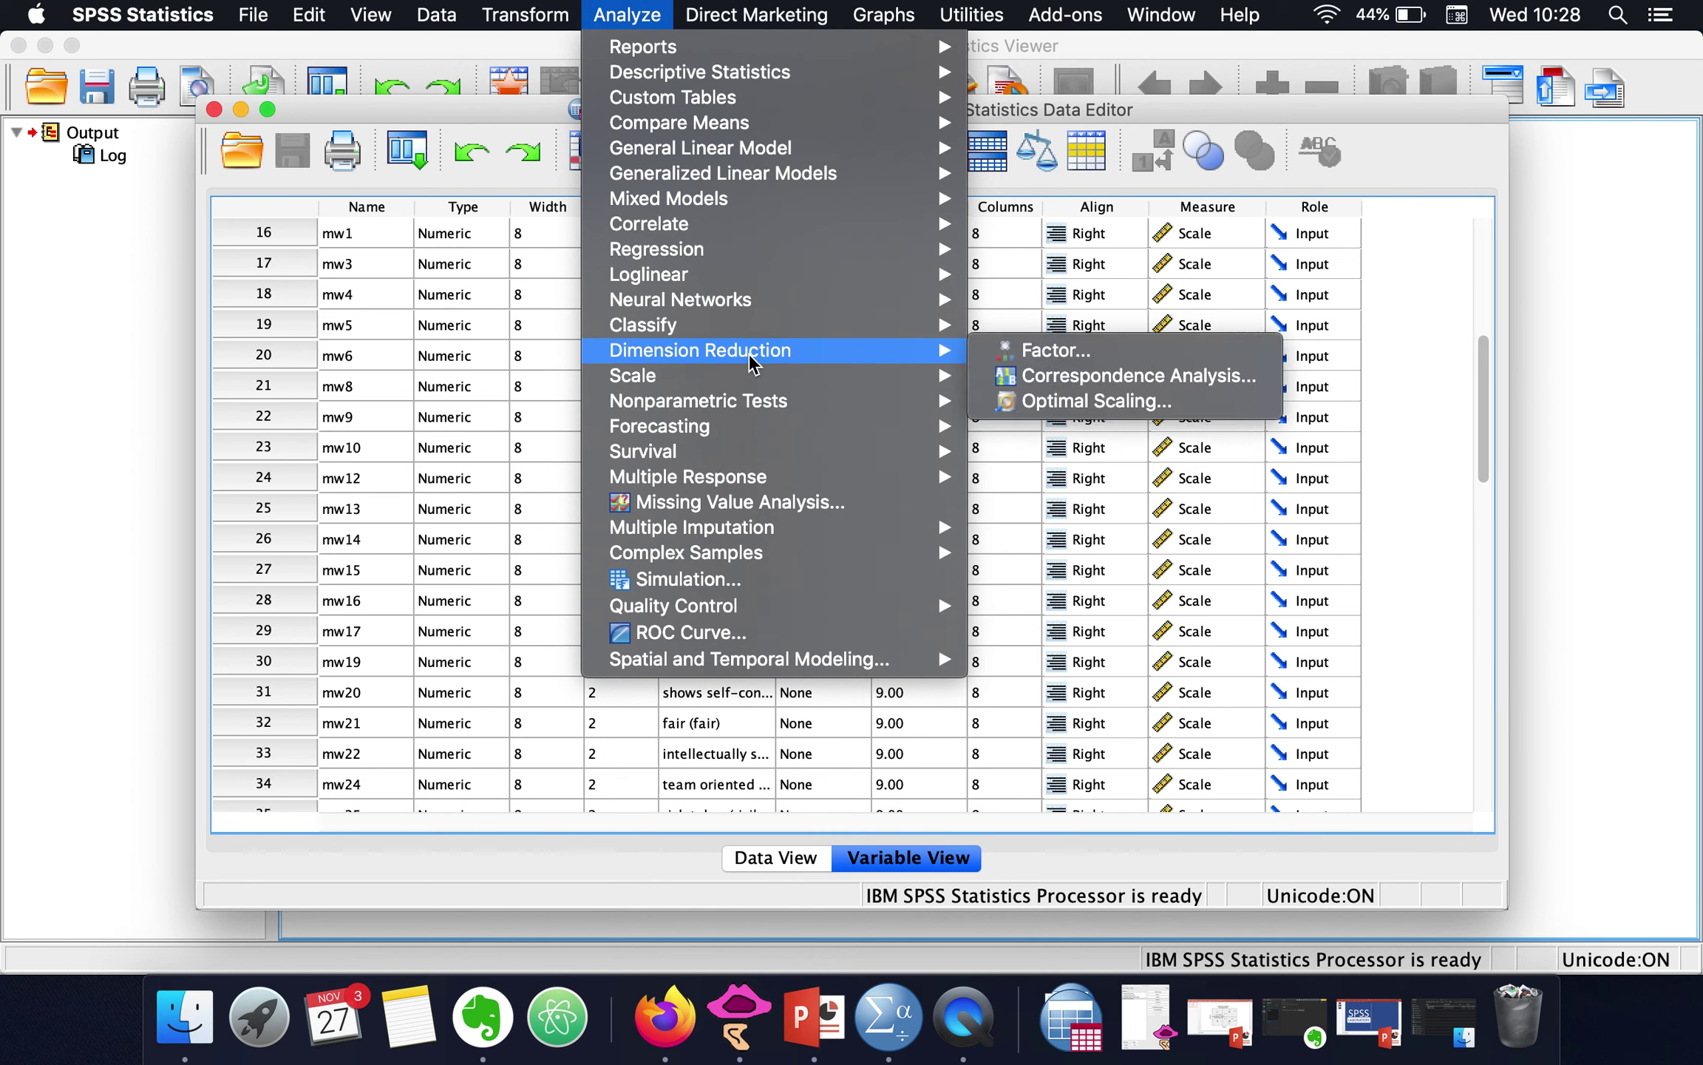
pyautogui.click(1040, 356)
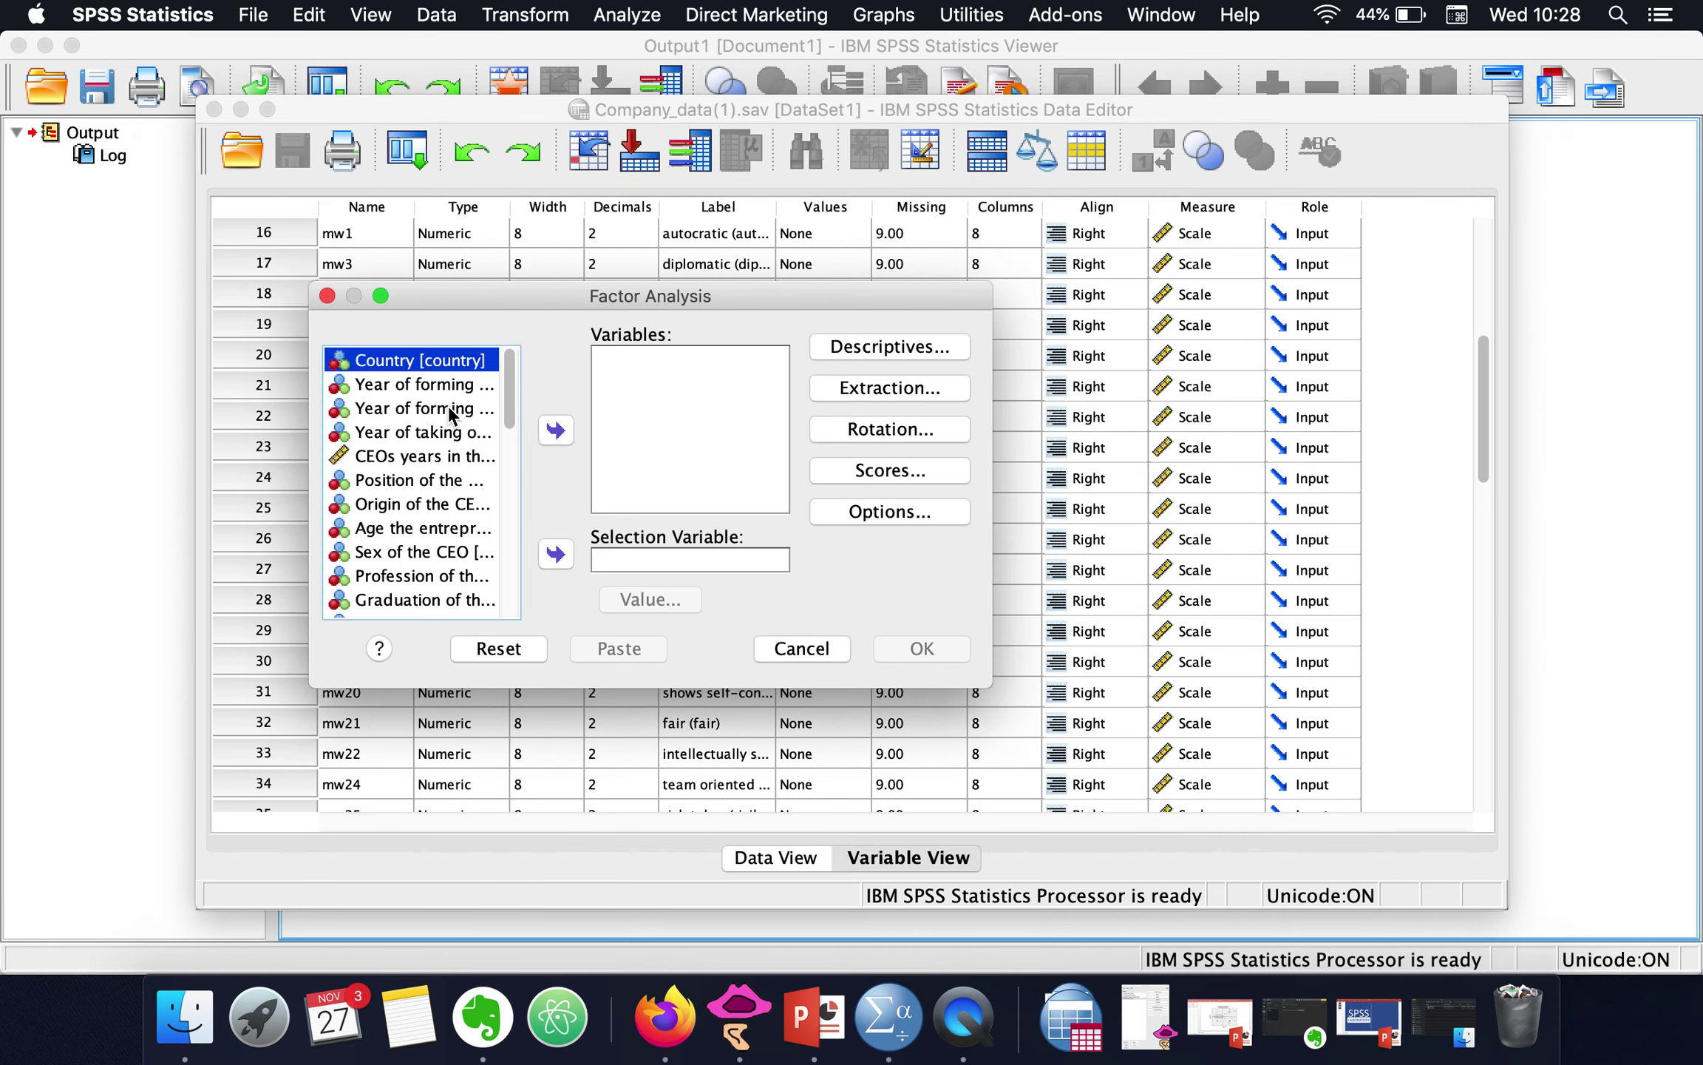
pyautogui.scroll(-3, 443, 473)
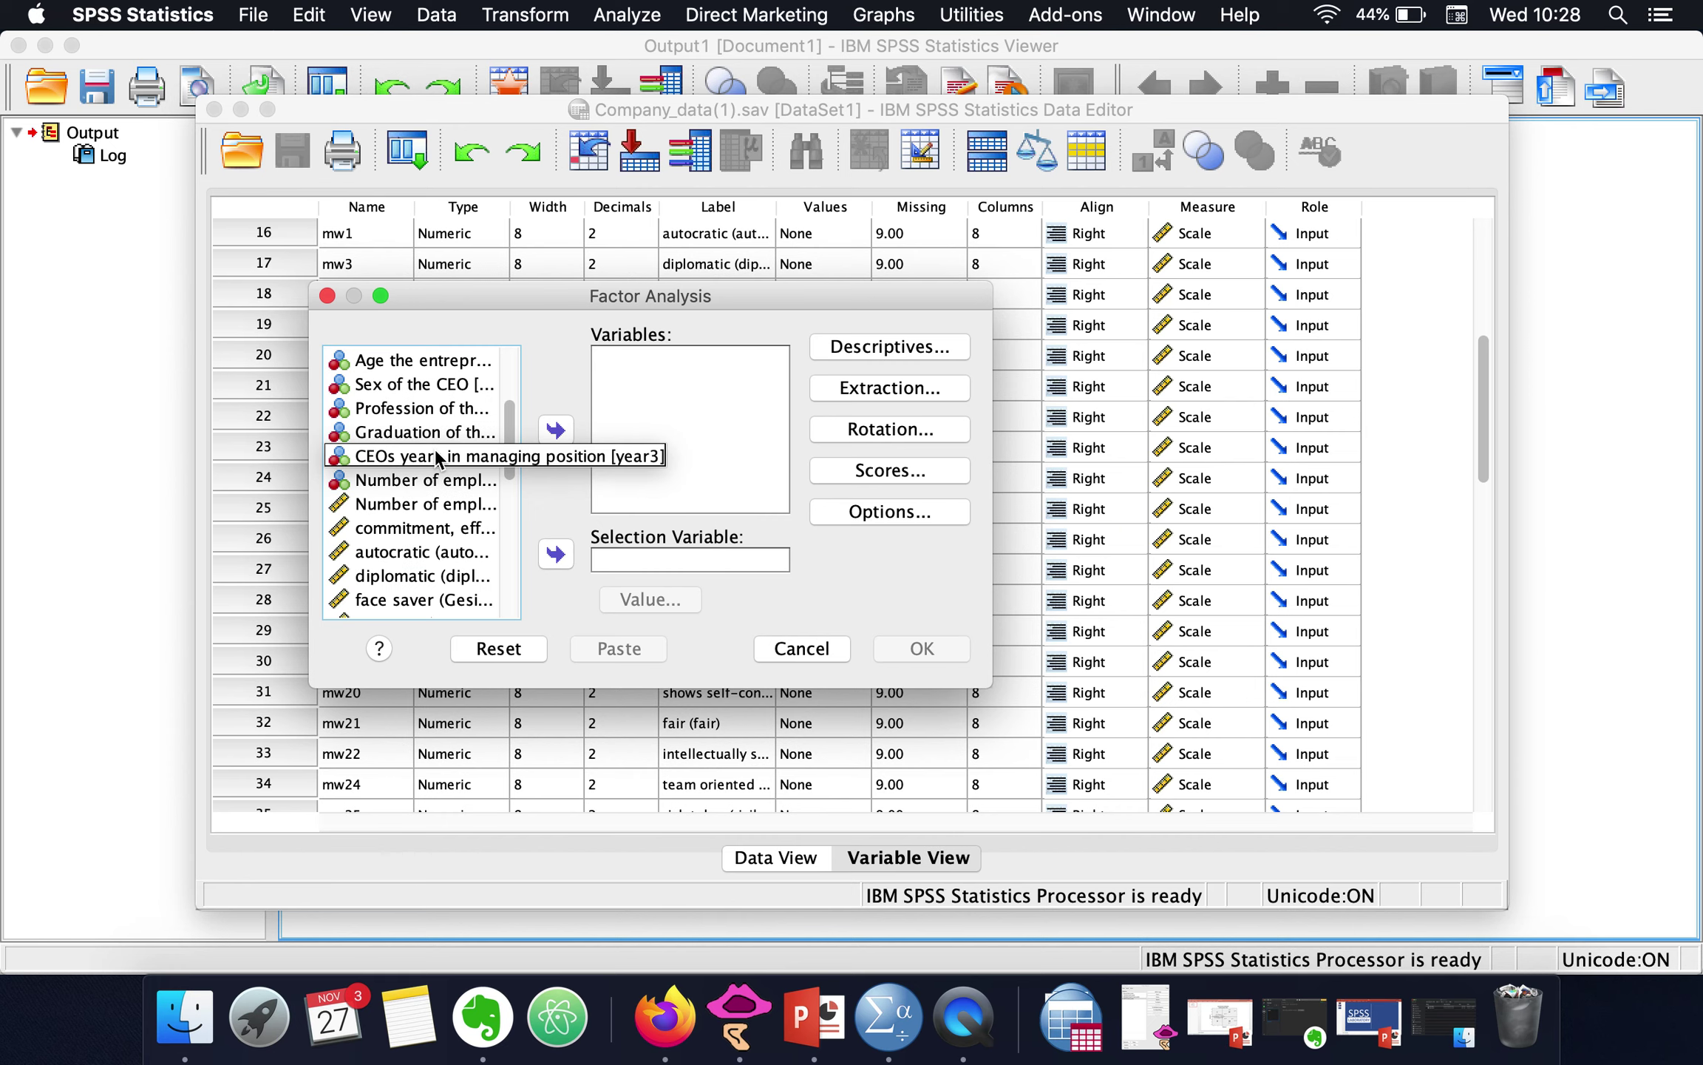
# Step: Make the source list display variable names instead of labels
pyautogui.rightClick(383, 411)
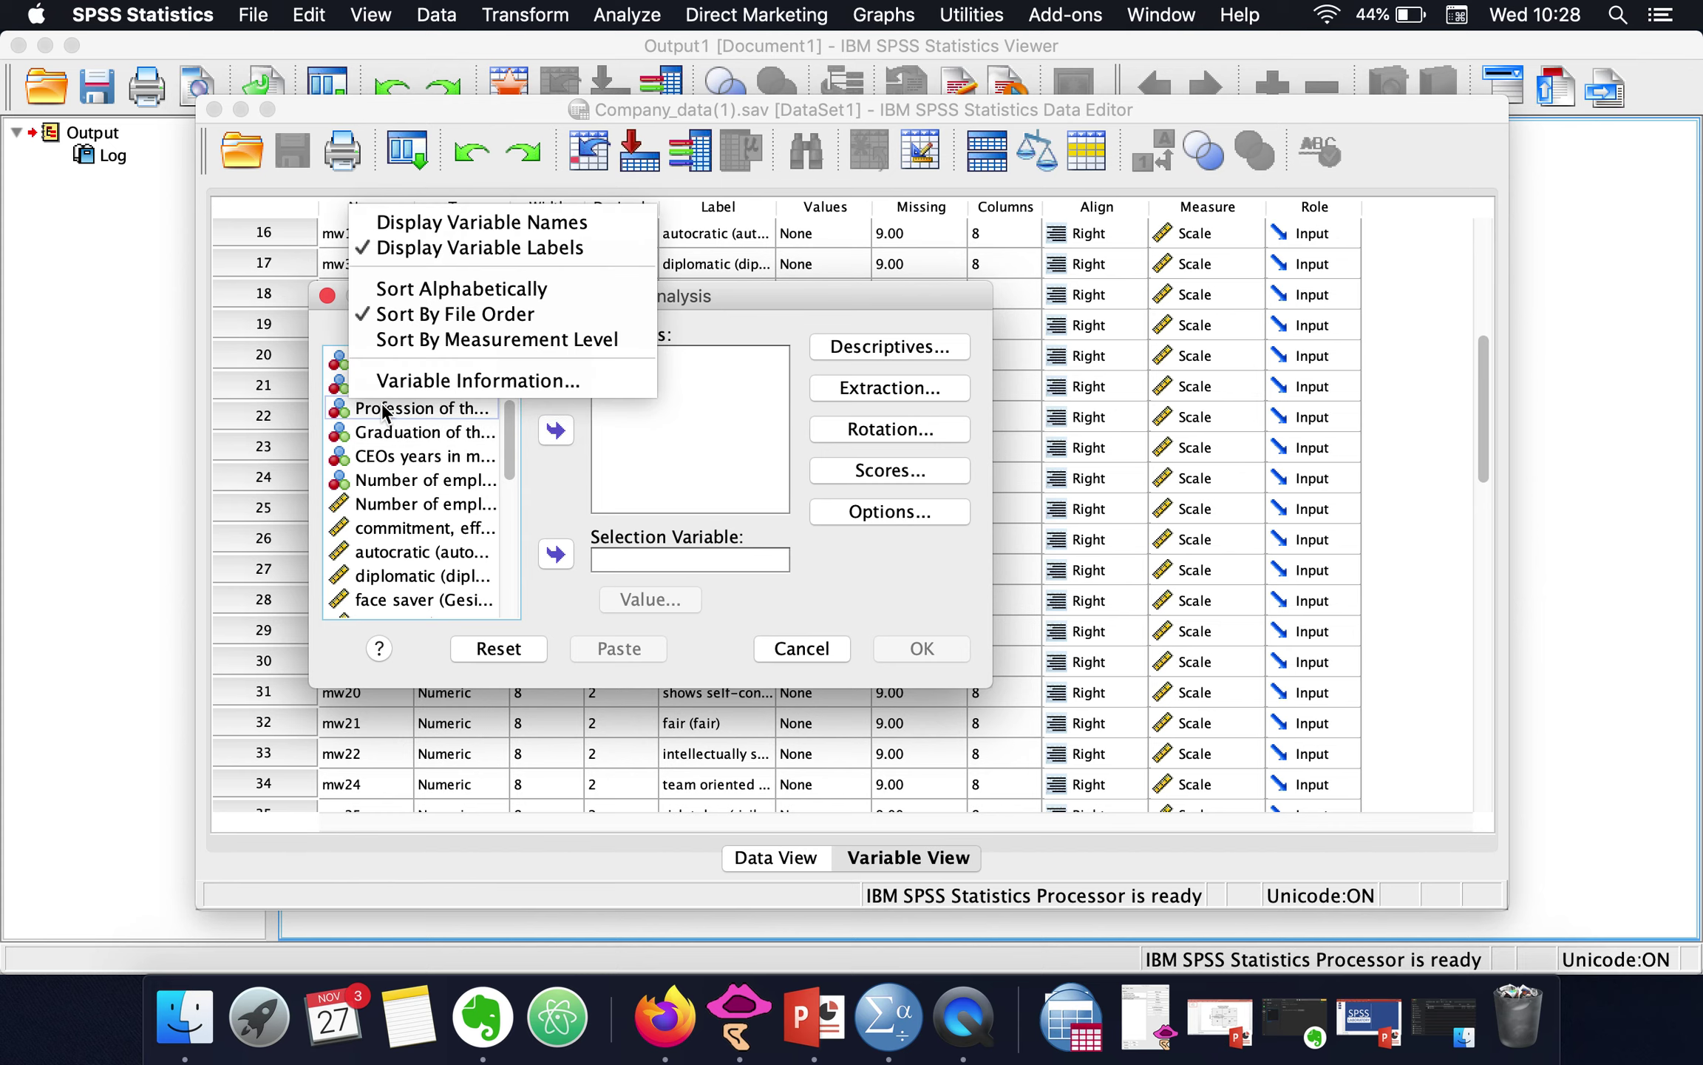
pyautogui.click(435, 223)
pyautogui.scroll(-5, 407, 554)
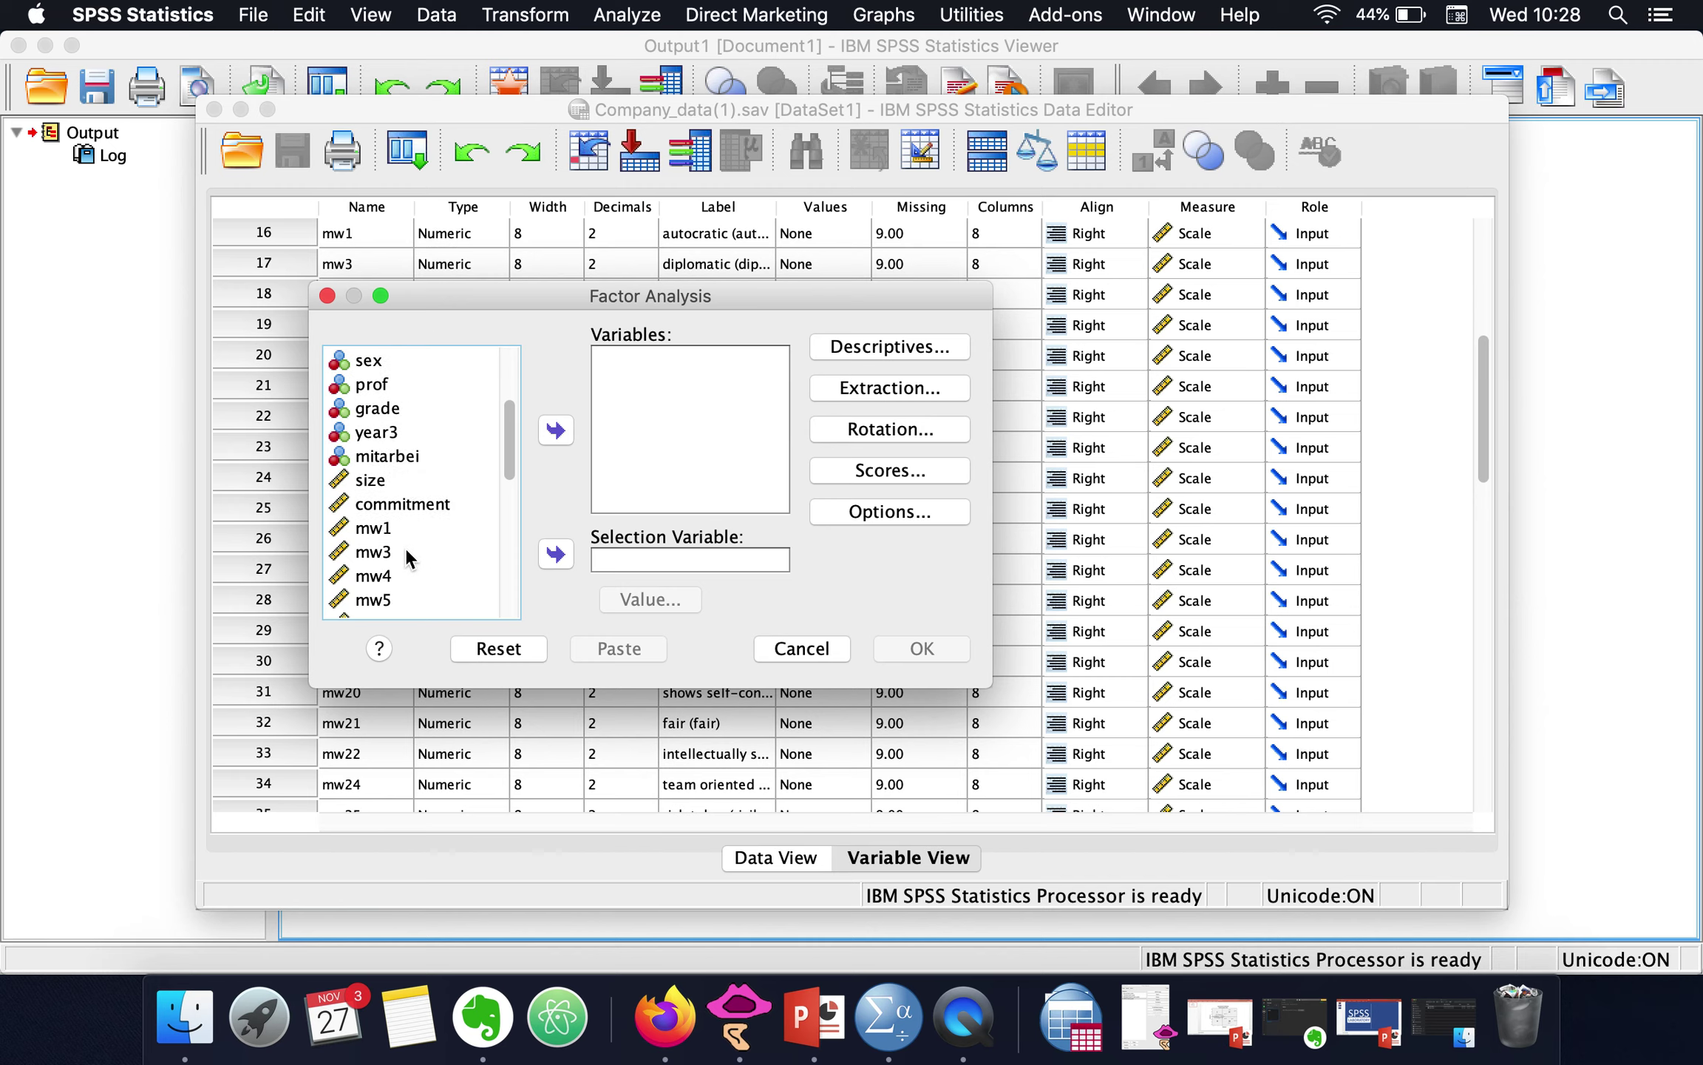
pyautogui.scroll(1, 404, 562)
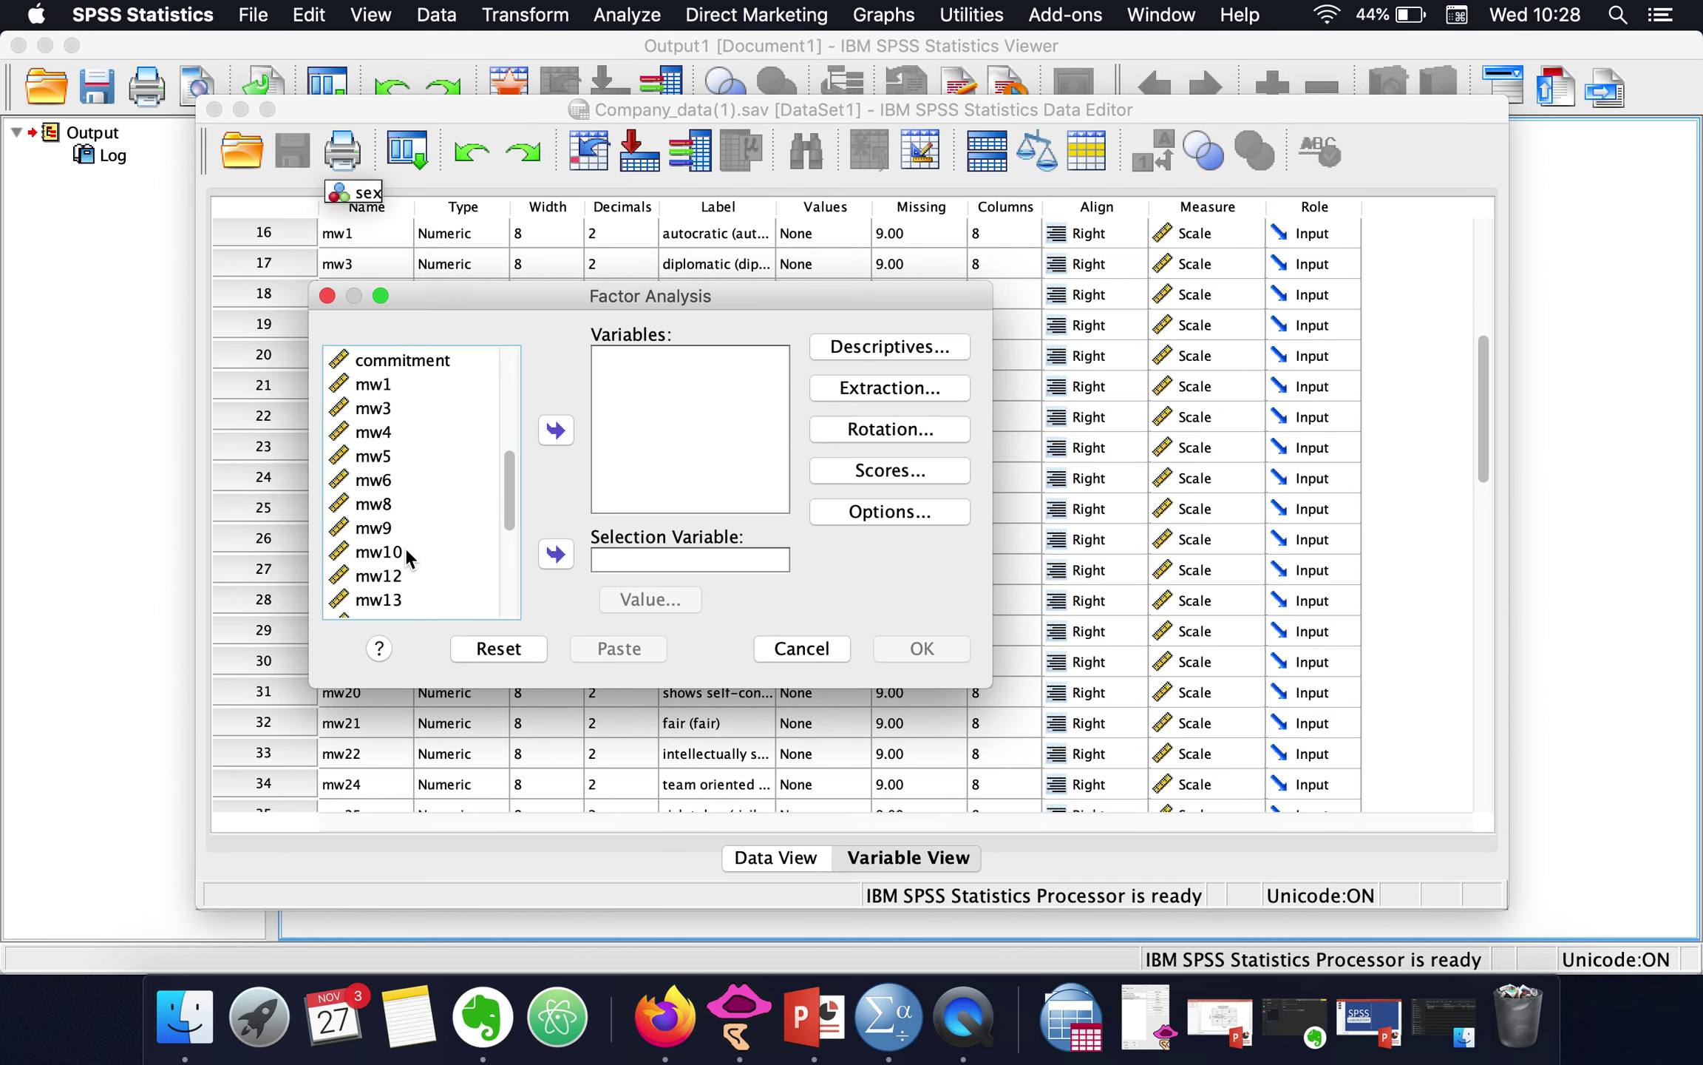
# Step: Add mw1 through mw13 to the factor analysis Variables list
pyautogui.click(368, 389)
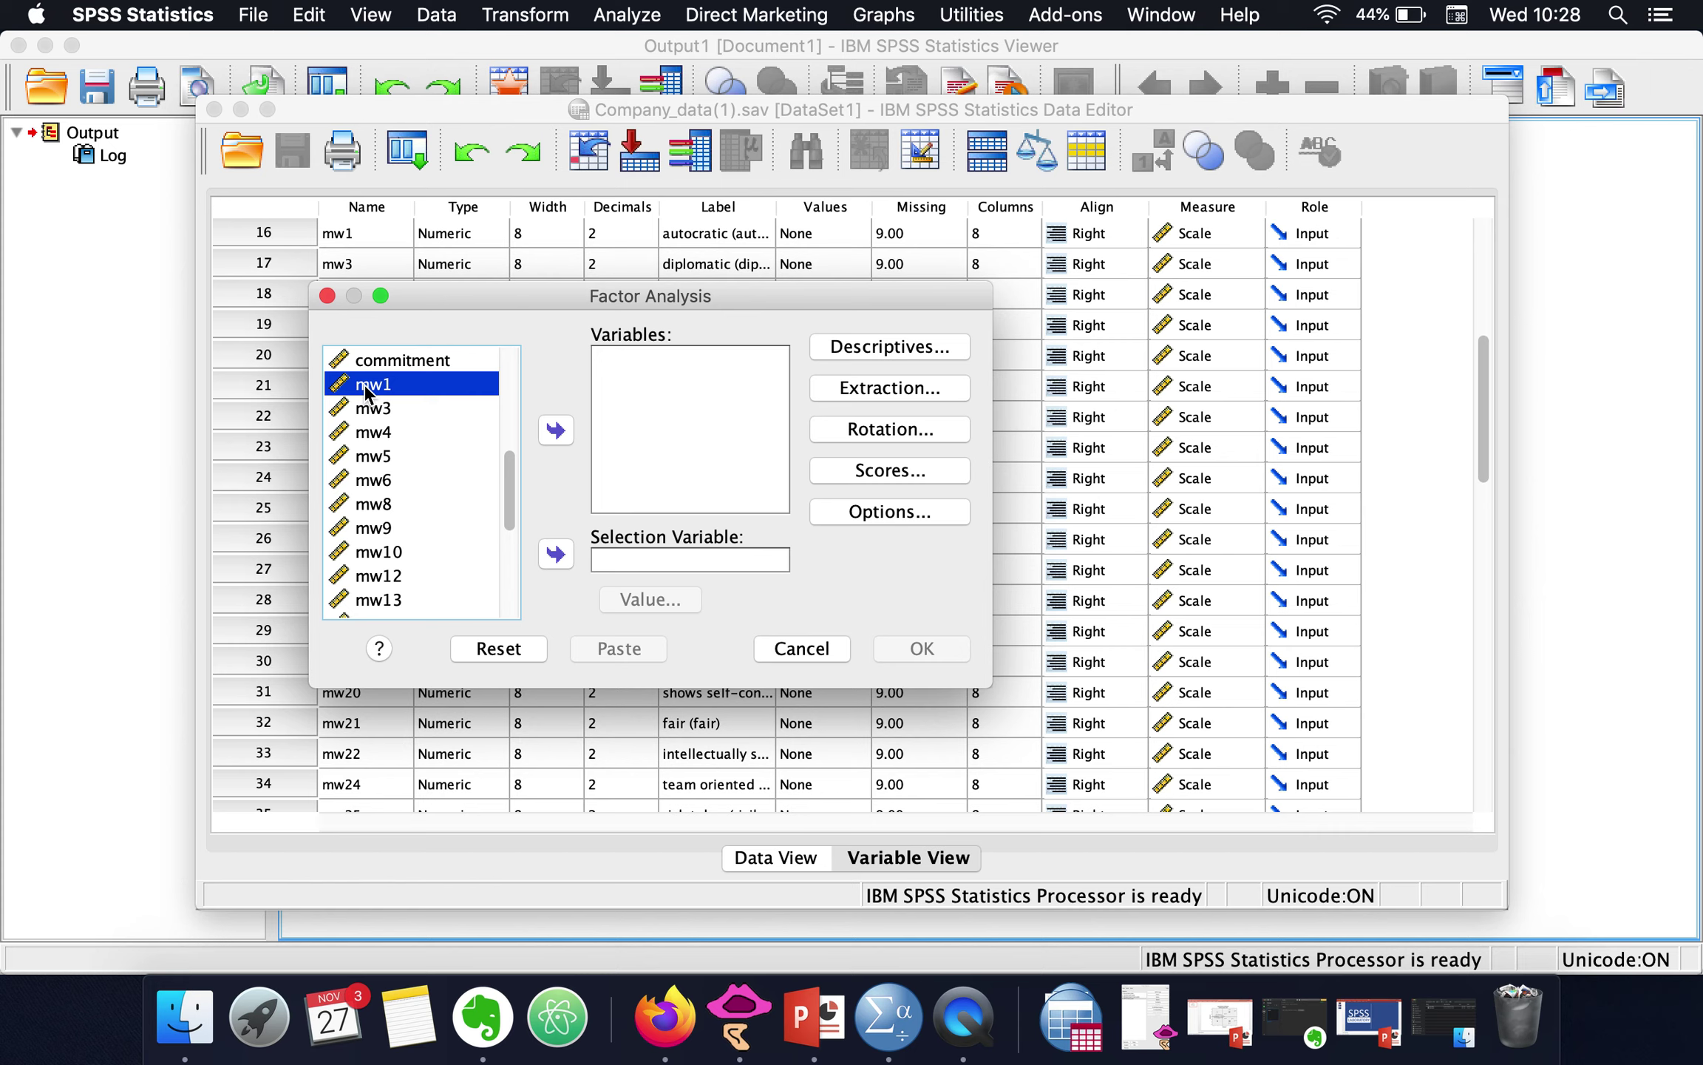
pyautogui.hotkey('shift', 'Down')
pyautogui.hotkey('shift', 'Down')
pyautogui.hotkey('shift', 'Down')
pyautogui.hotkey('shift', 'Down')
pyautogui.hotkey('shift', 'Down')
pyautogui.hotkey('shift', 'Down')
pyautogui.hotkey('shift', 'Down')
pyautogui.hotkey('shift', 'Down')
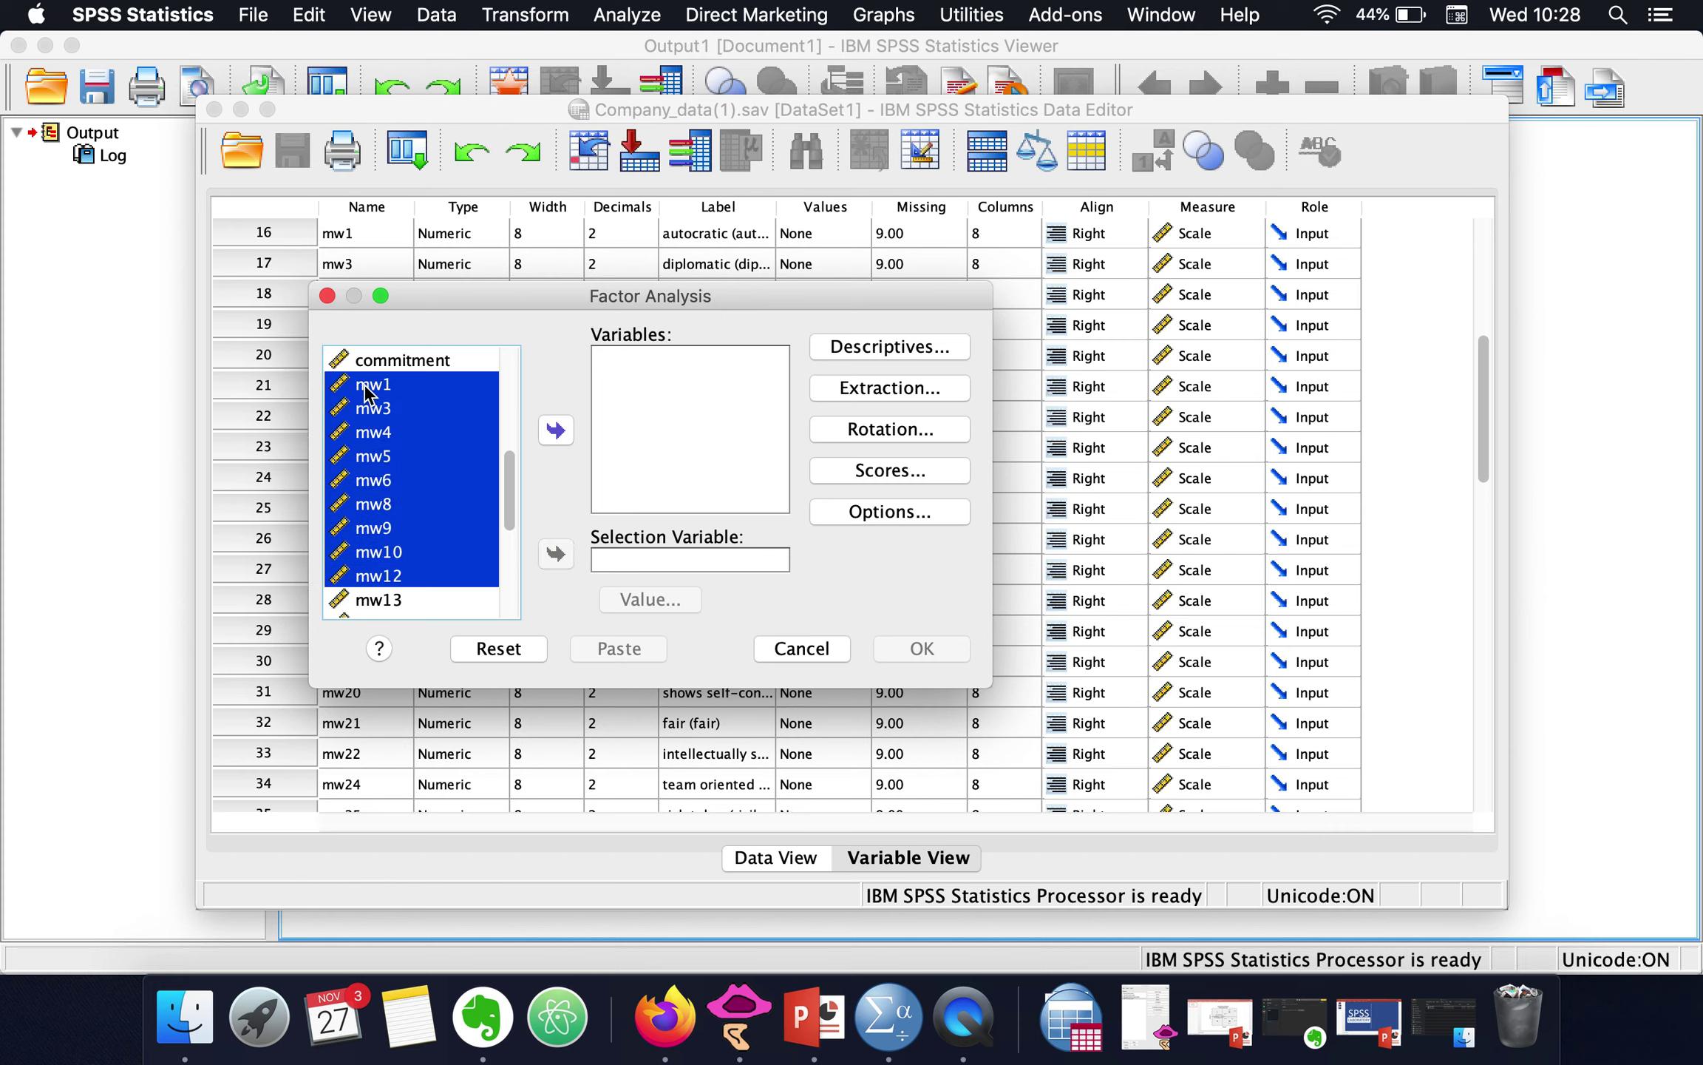
pyautogui.hotkey('shift', 'Down')
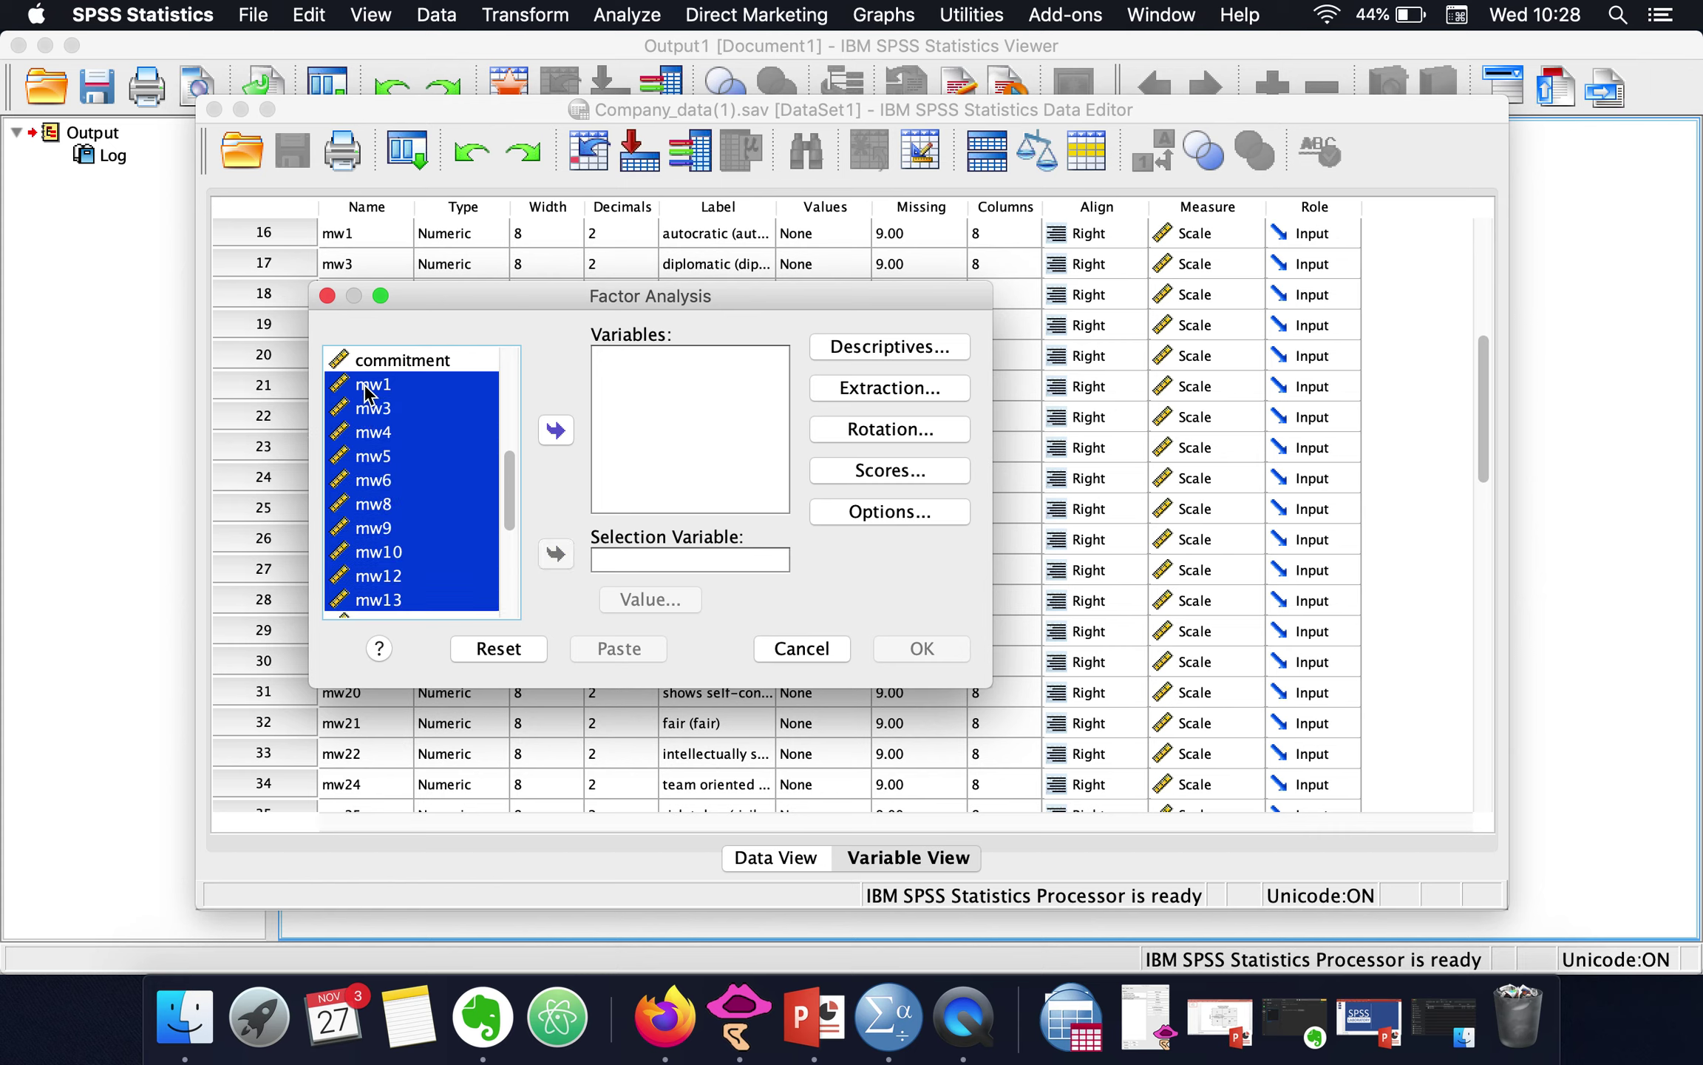
pyautogui.click(556, 433)
# Step: In Descriptives, tick correlation Coefficients and Significance levels, then confirm
pyautogui.click(838, 344)
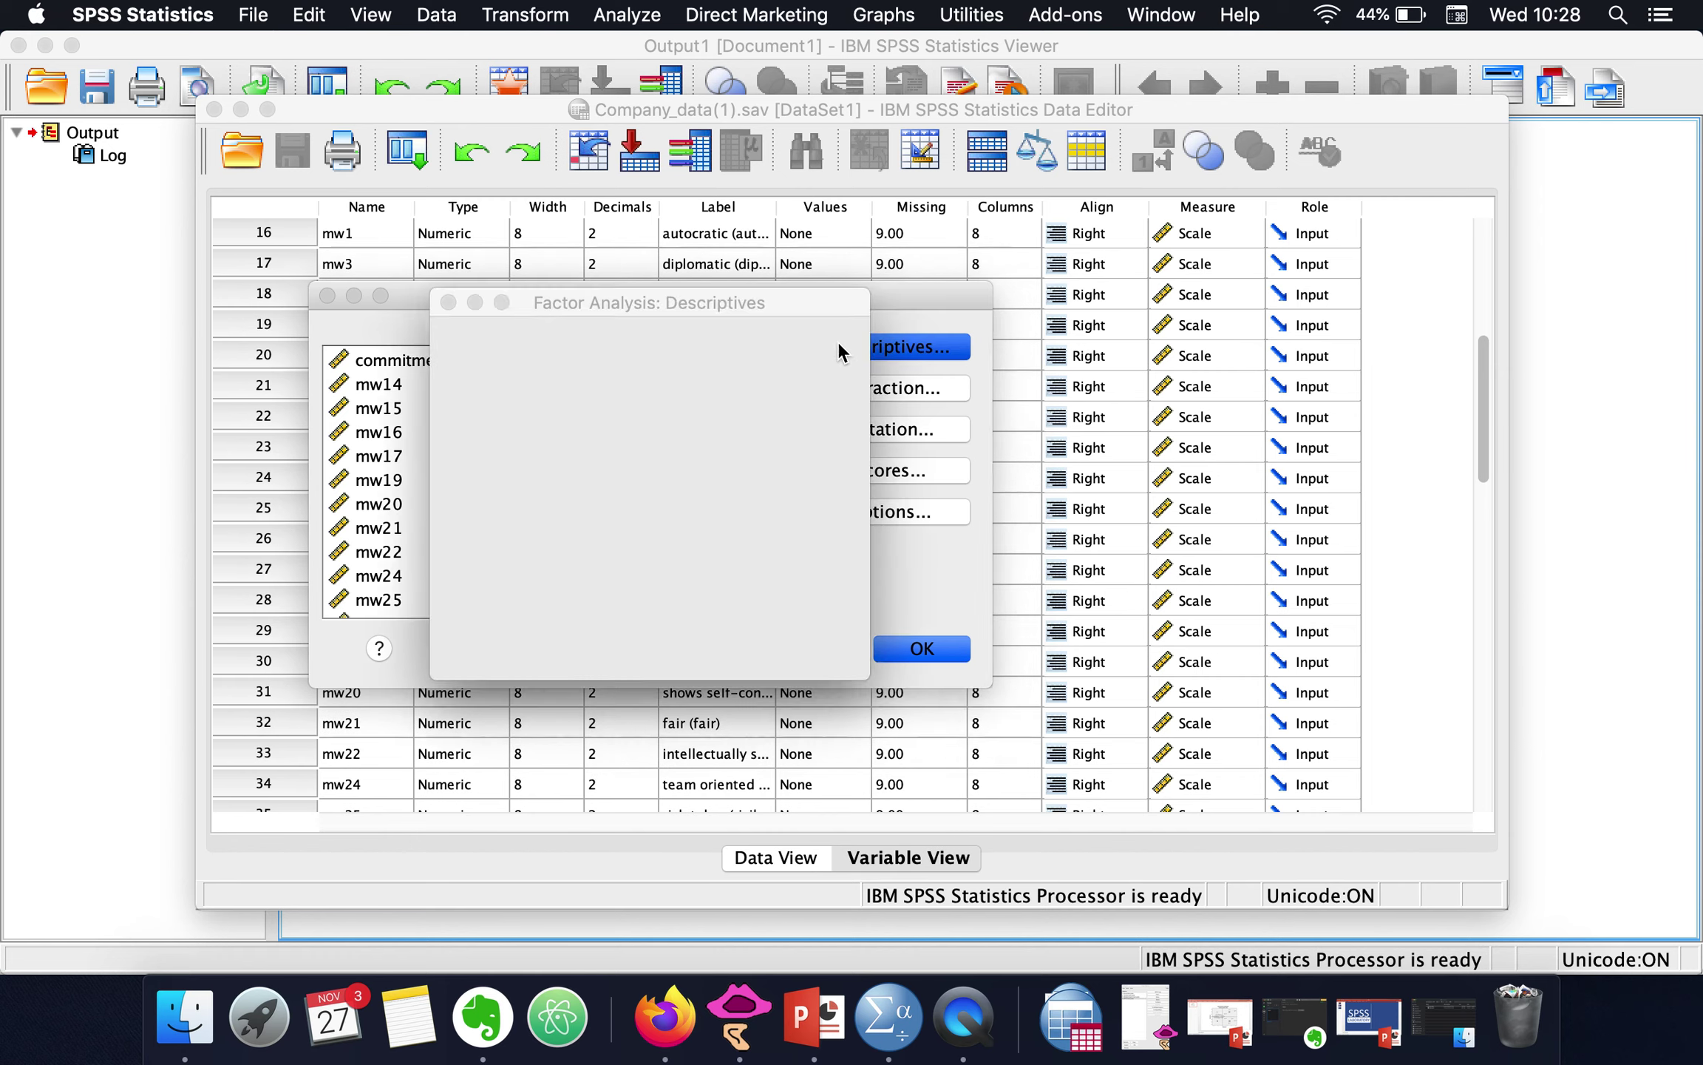
pyautogui.moveTo(813, 324); pyautogui.dragTo(1099, 300)
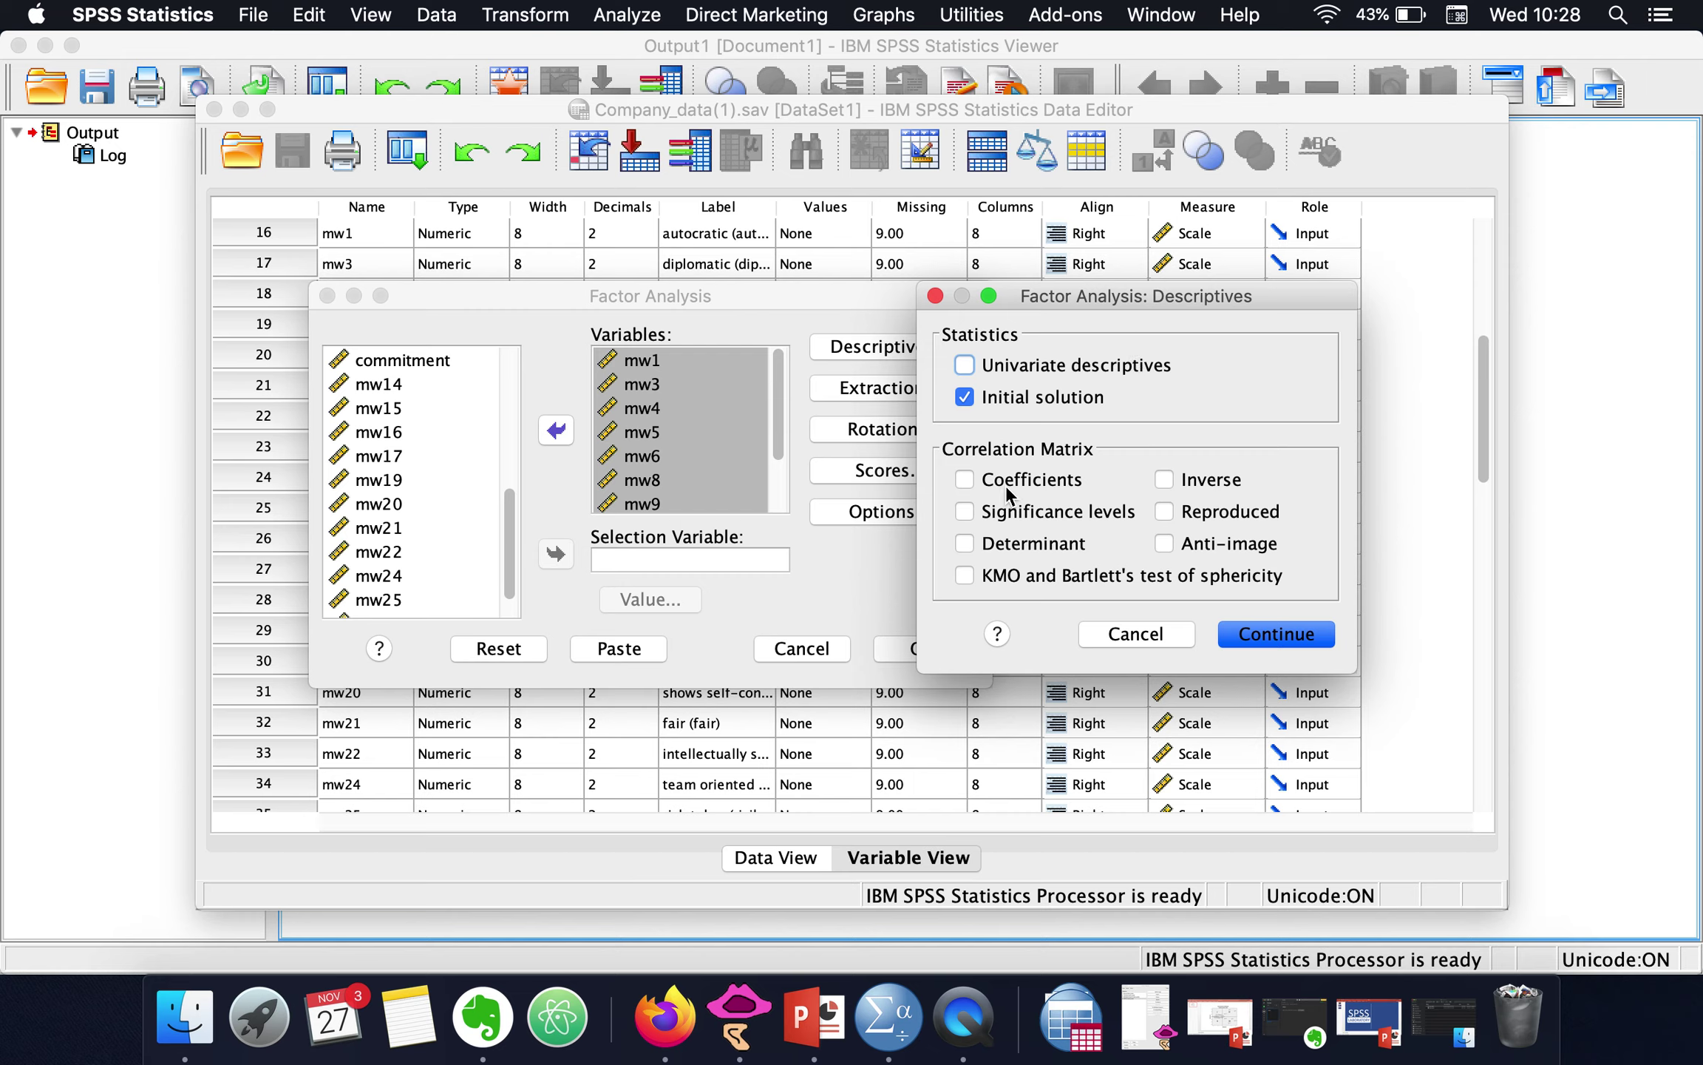
pyautogui.click(962, 482)
pyautogui.click(964, 511)
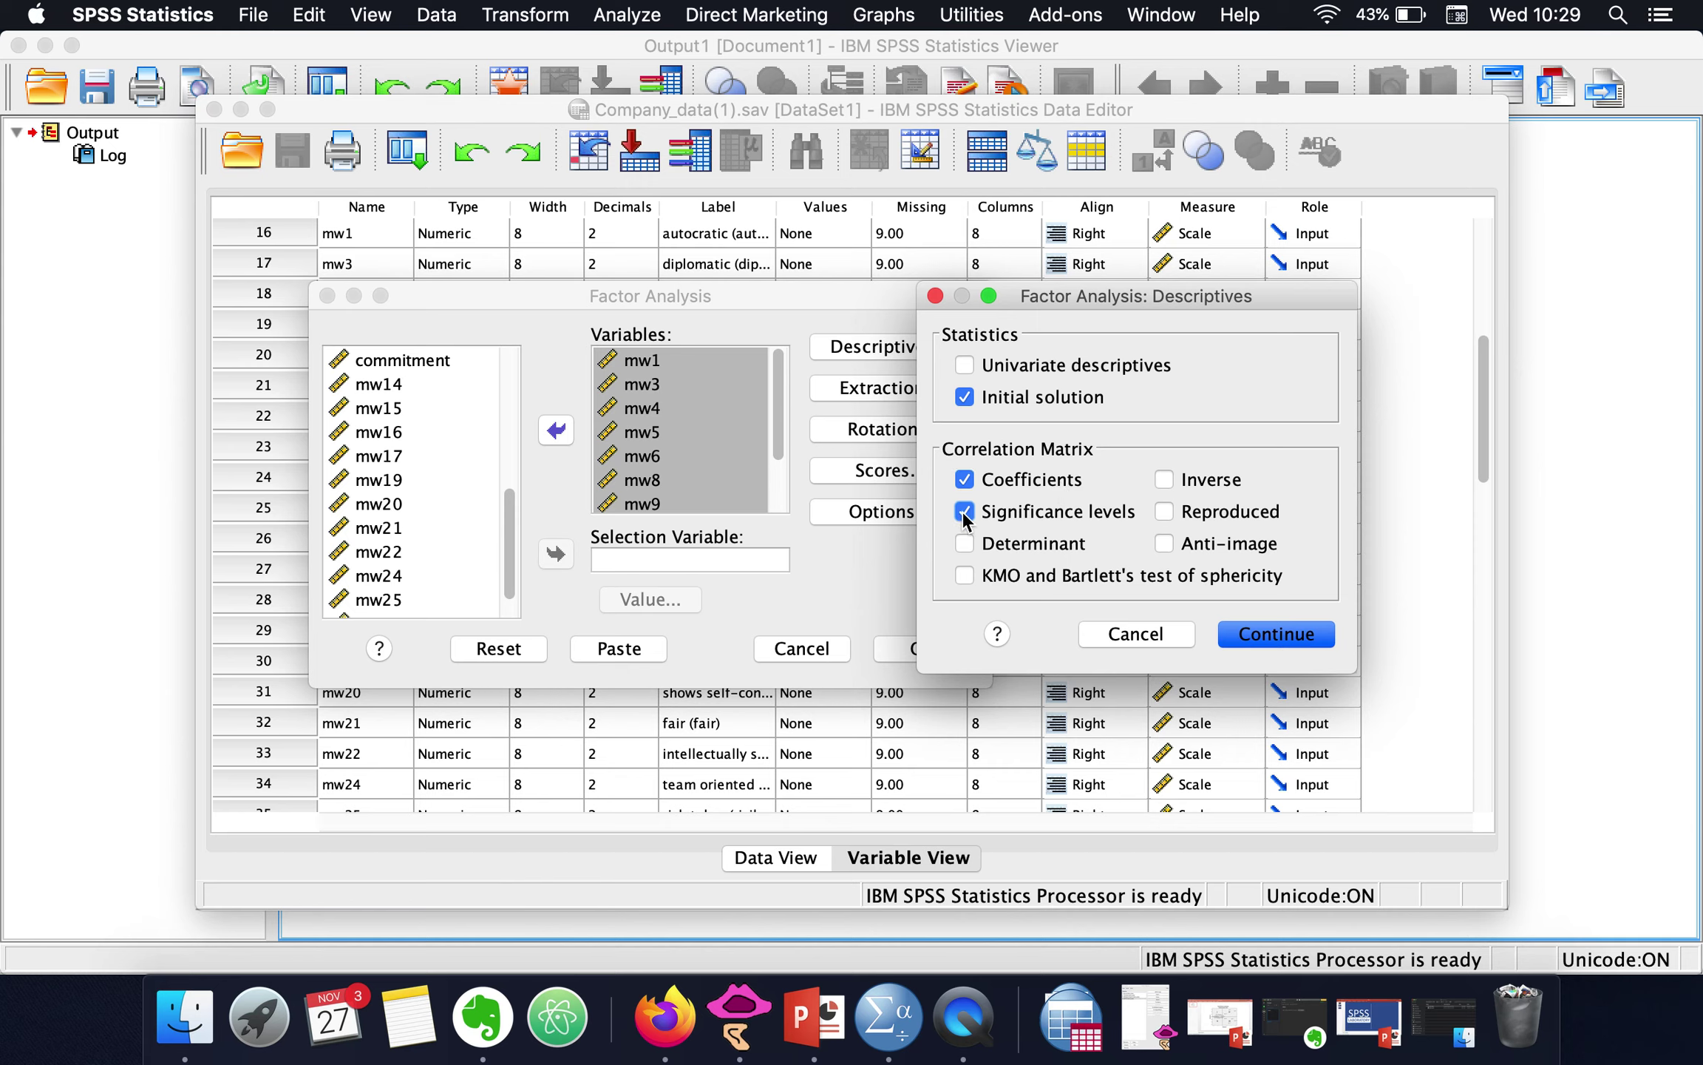
pyautogui.click(1242, 634)
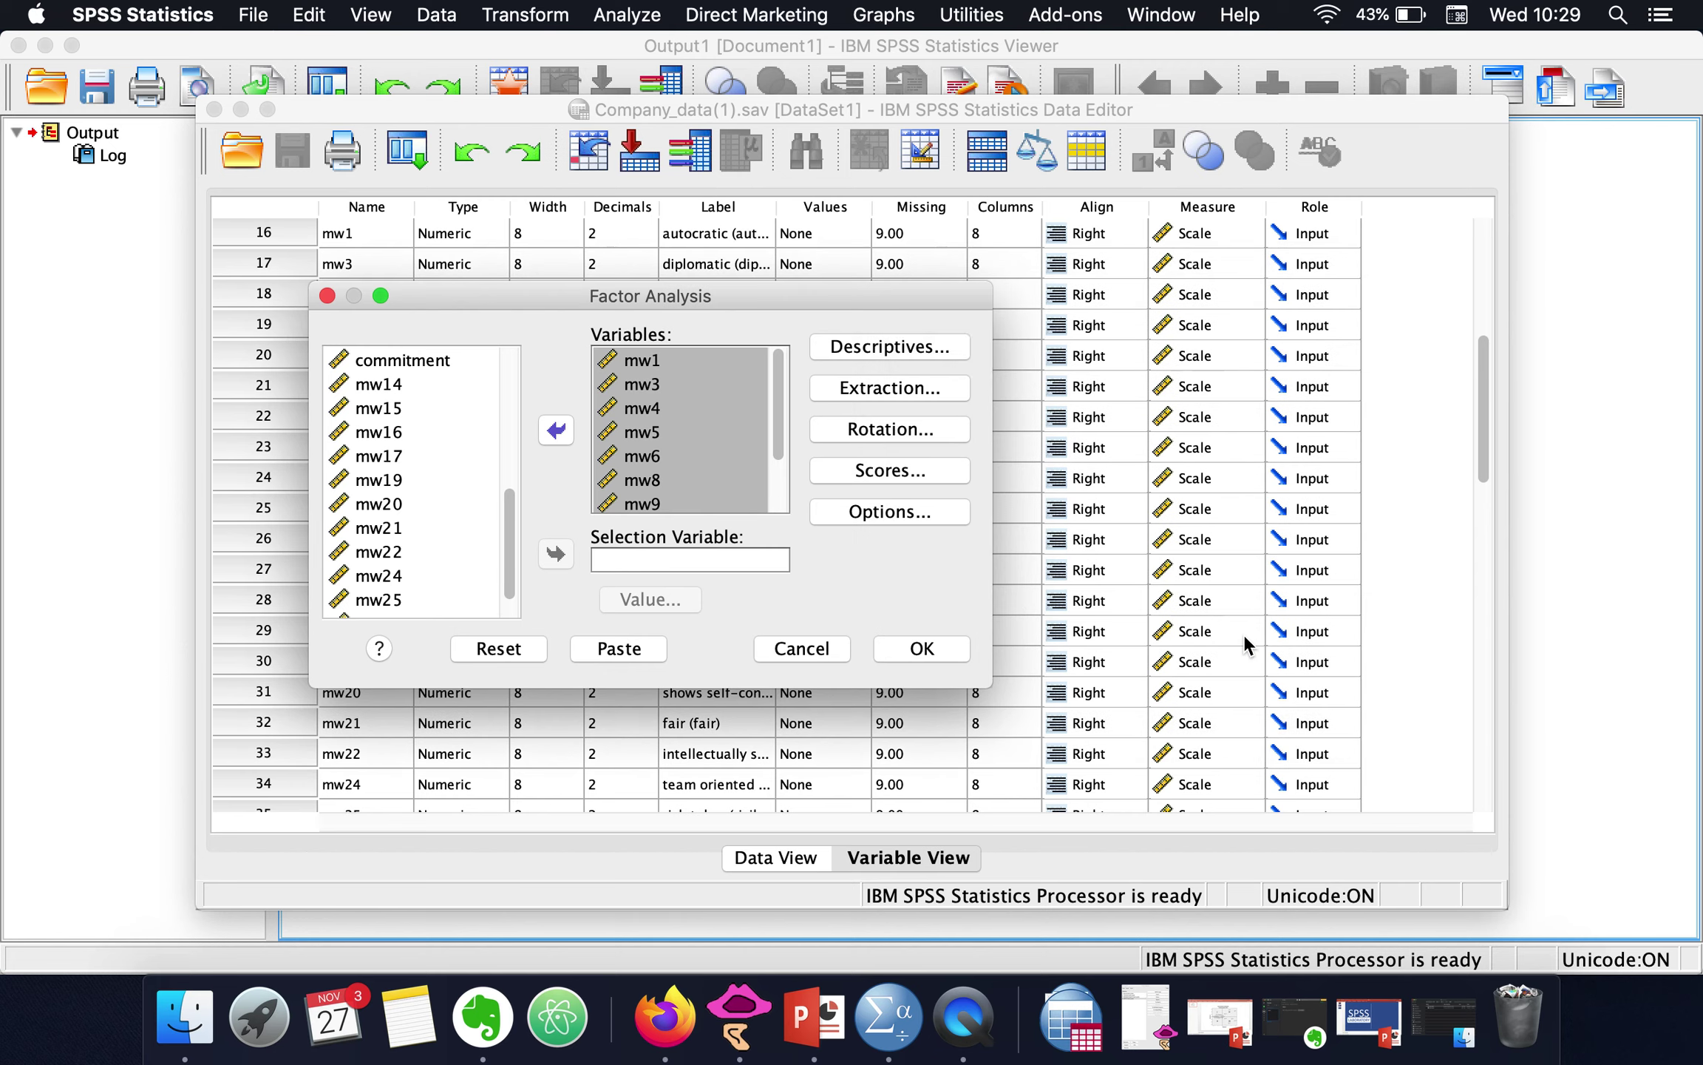
# Step: Set extraction to principal components with eigenvalues greater than 1 and add a scree plot
pyautogui.click(930, 387)
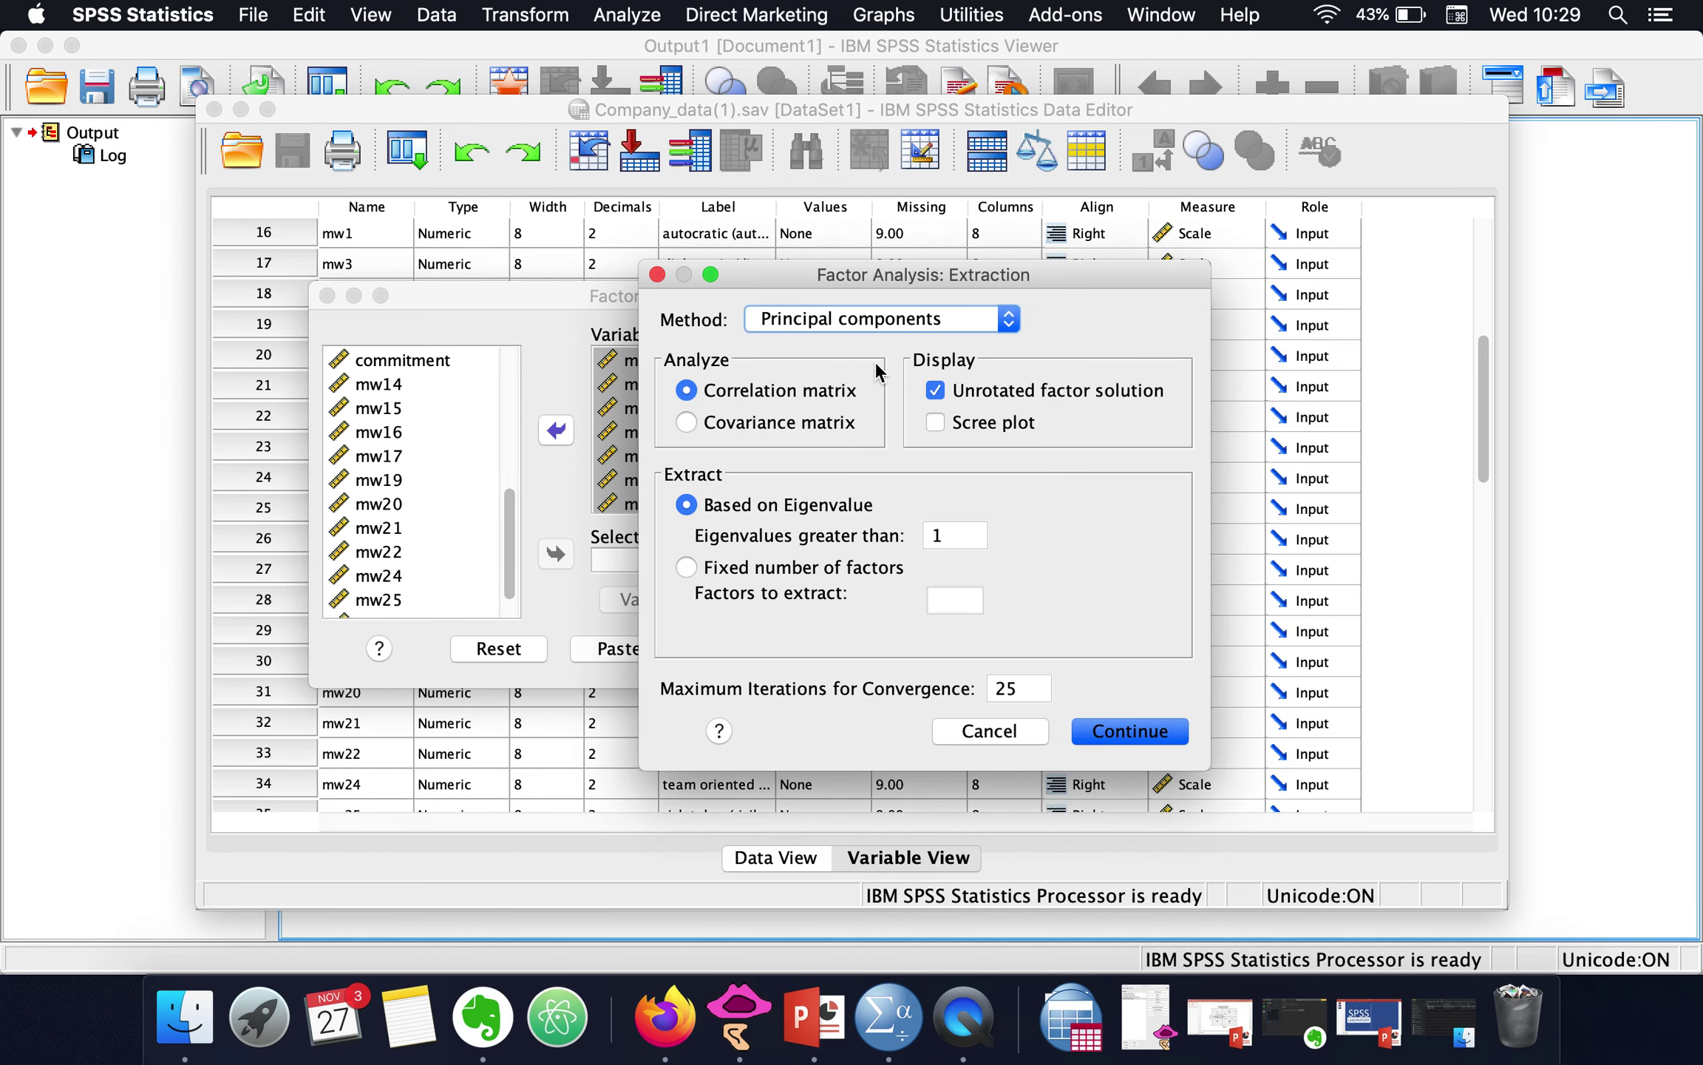
pyautogui.click(862, 318)
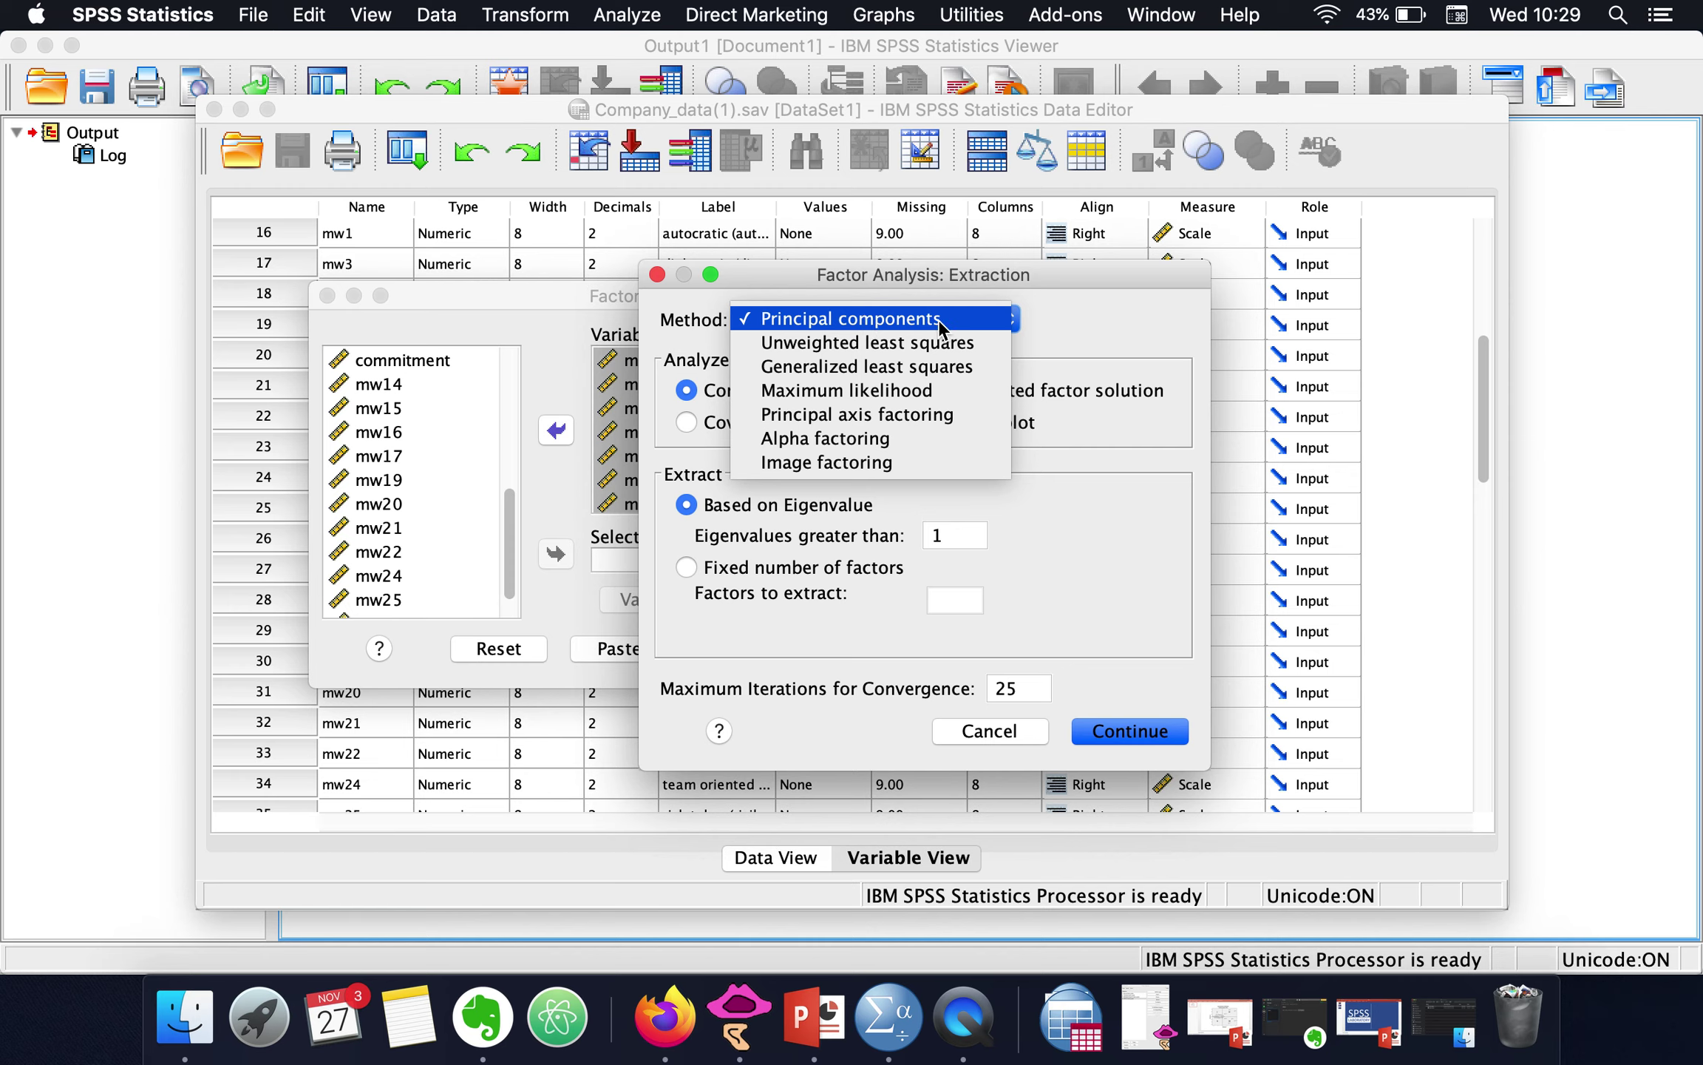
pyautogui.click(1143, 343)
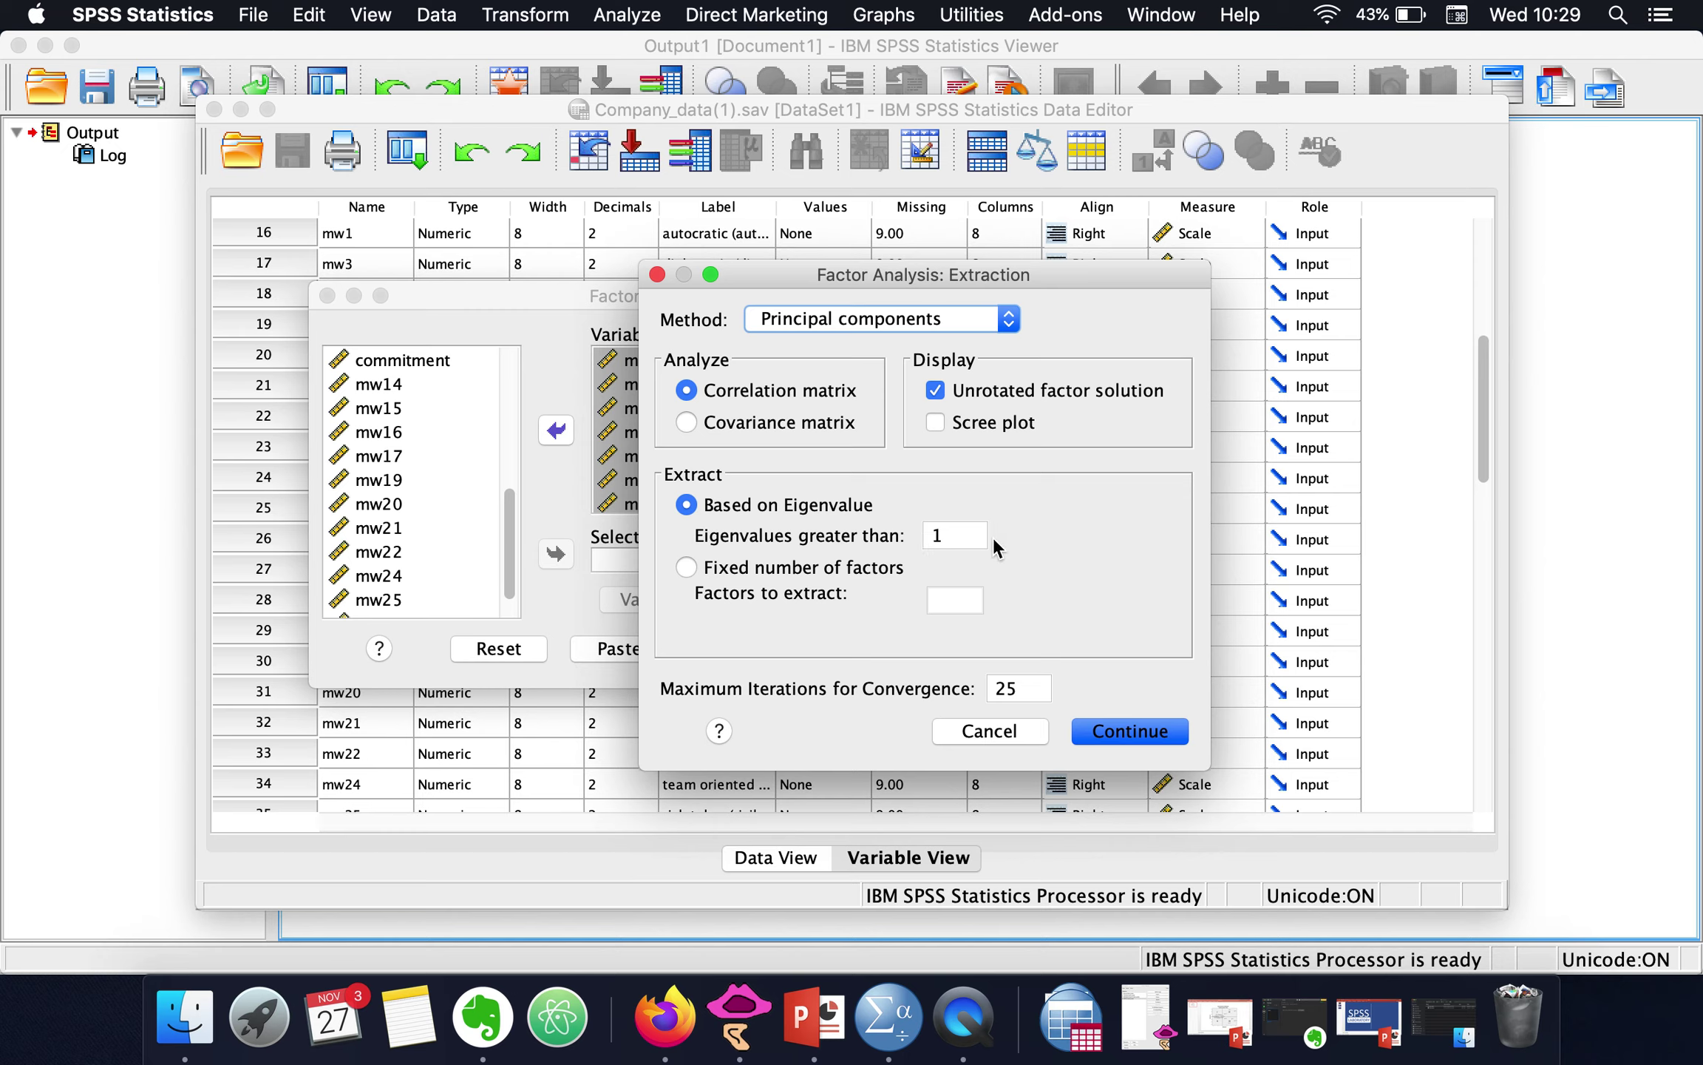
pyautogui.click(688, 565)
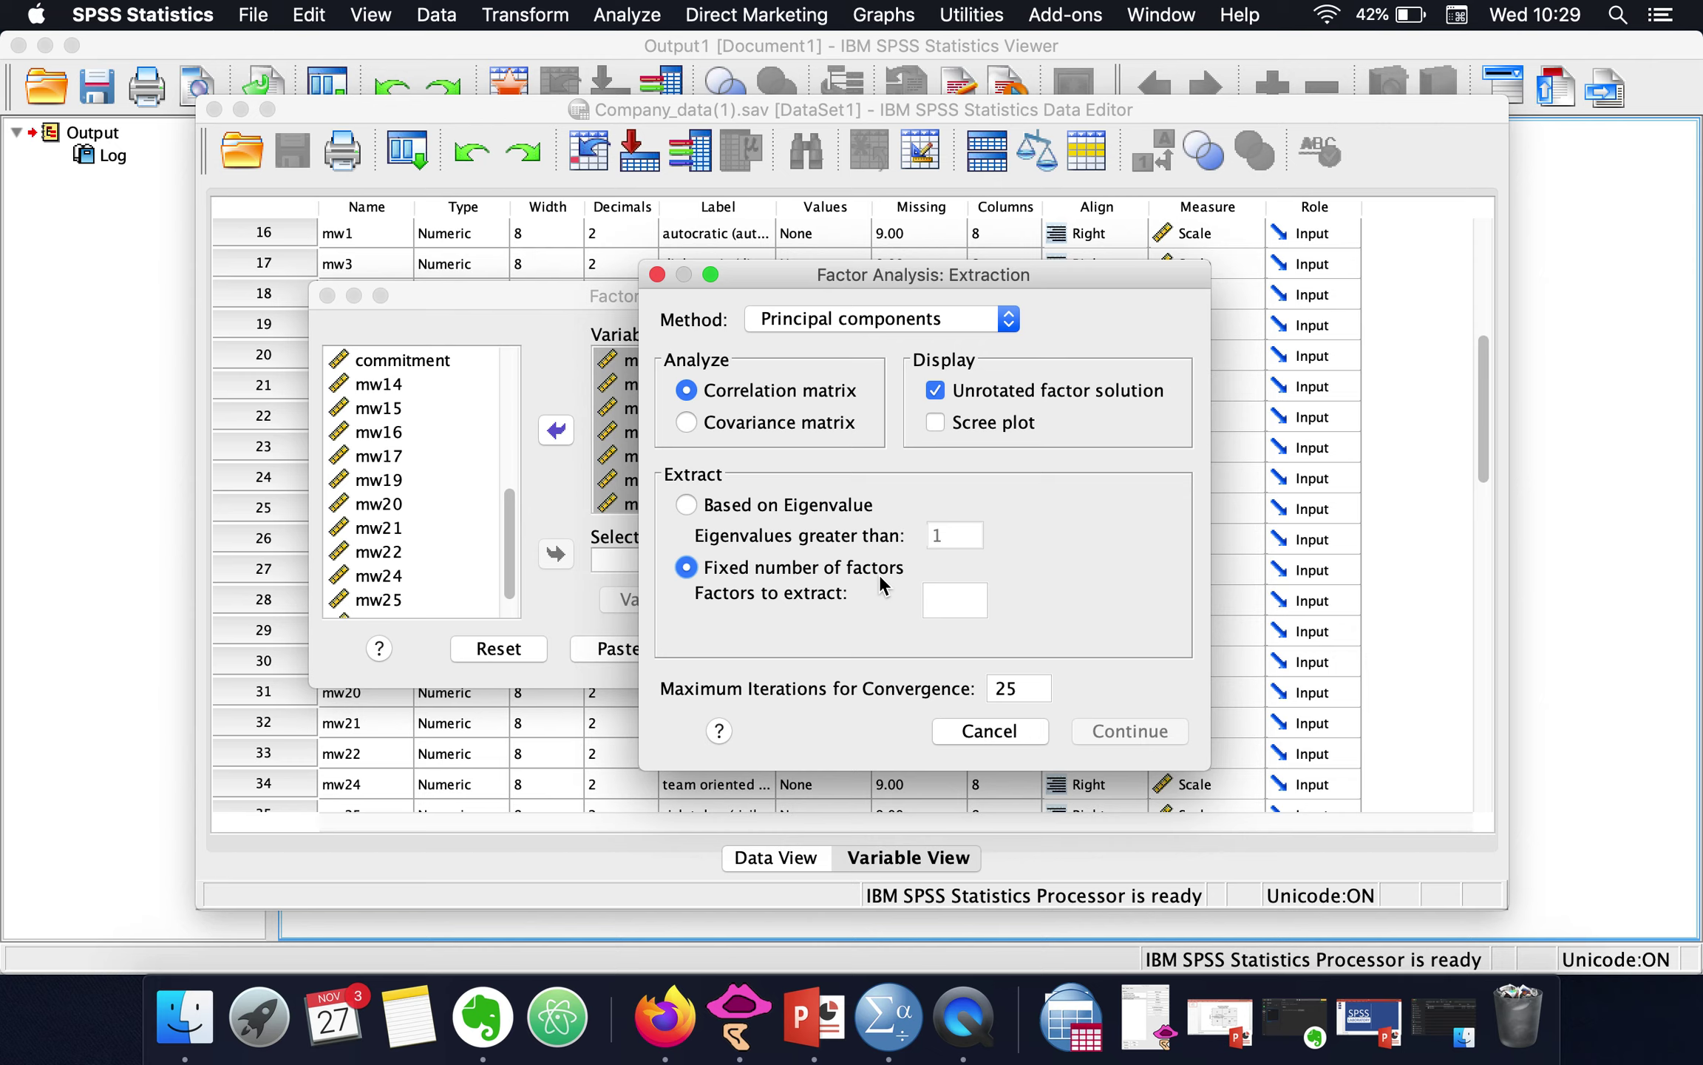
pyautogui.click(971, 607)
pyautogui.click(686, 506)
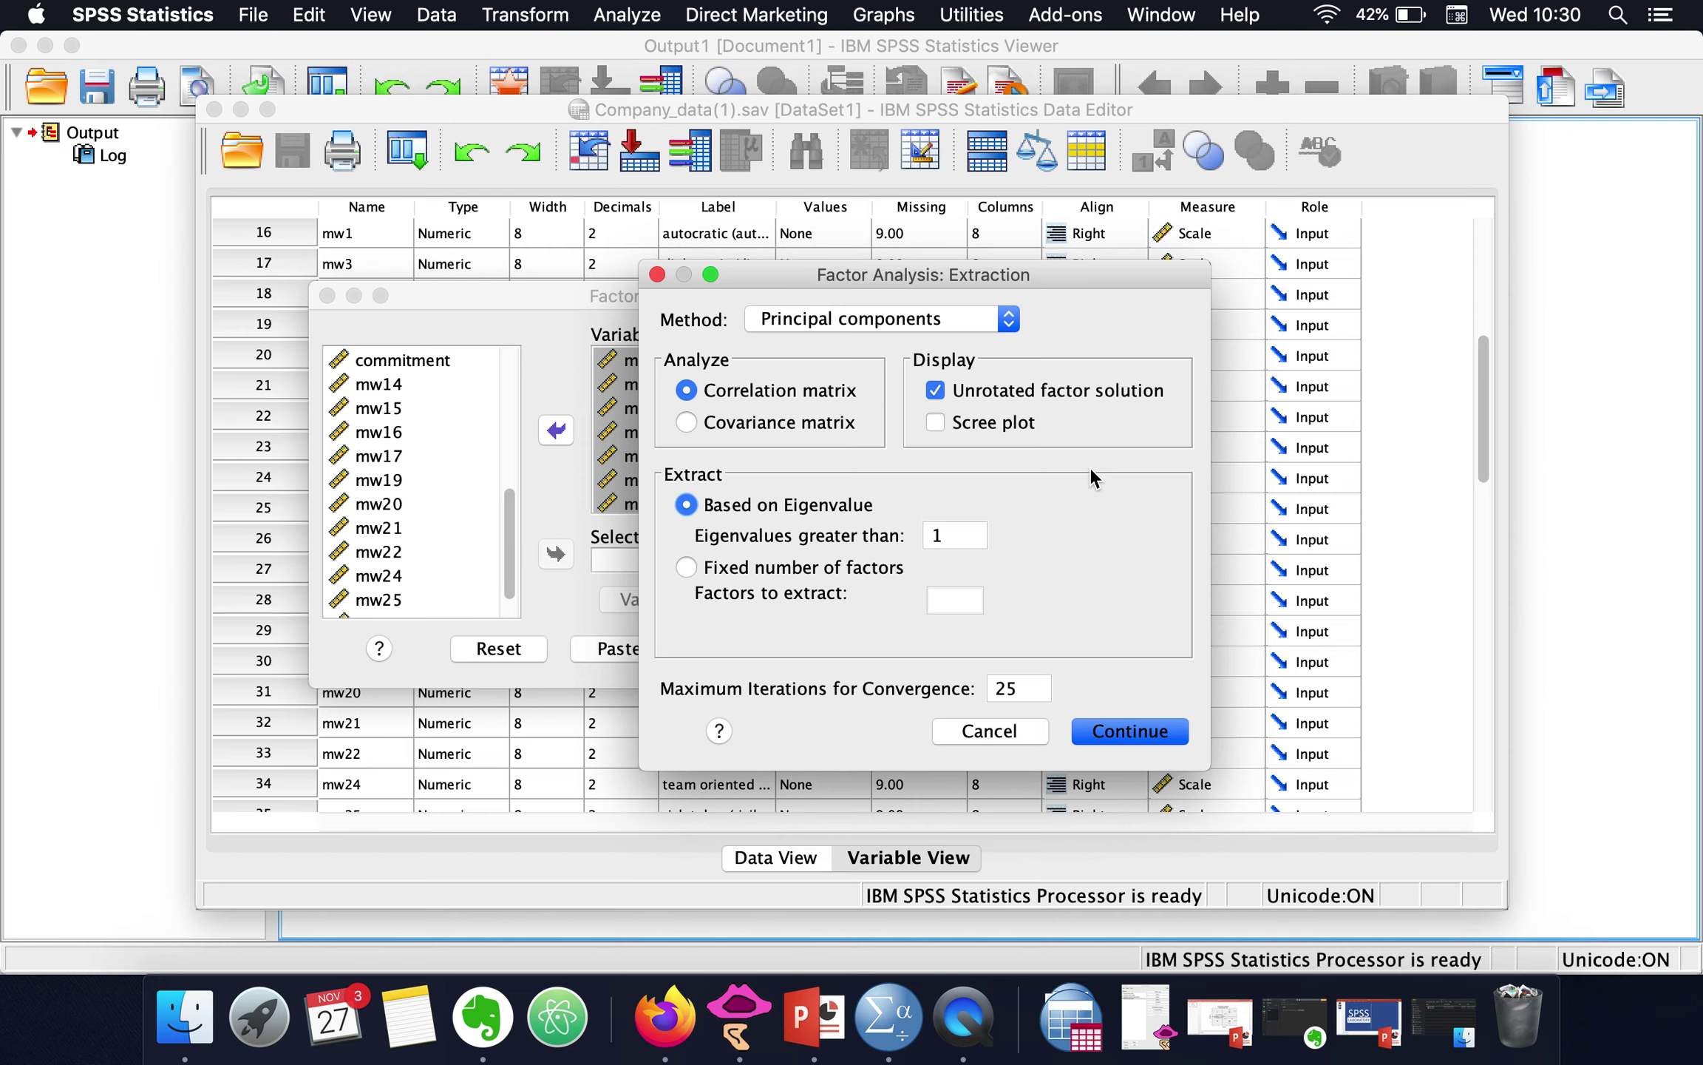
pyautogui.click(935, 423)
pyautogui.click(1114, 734)
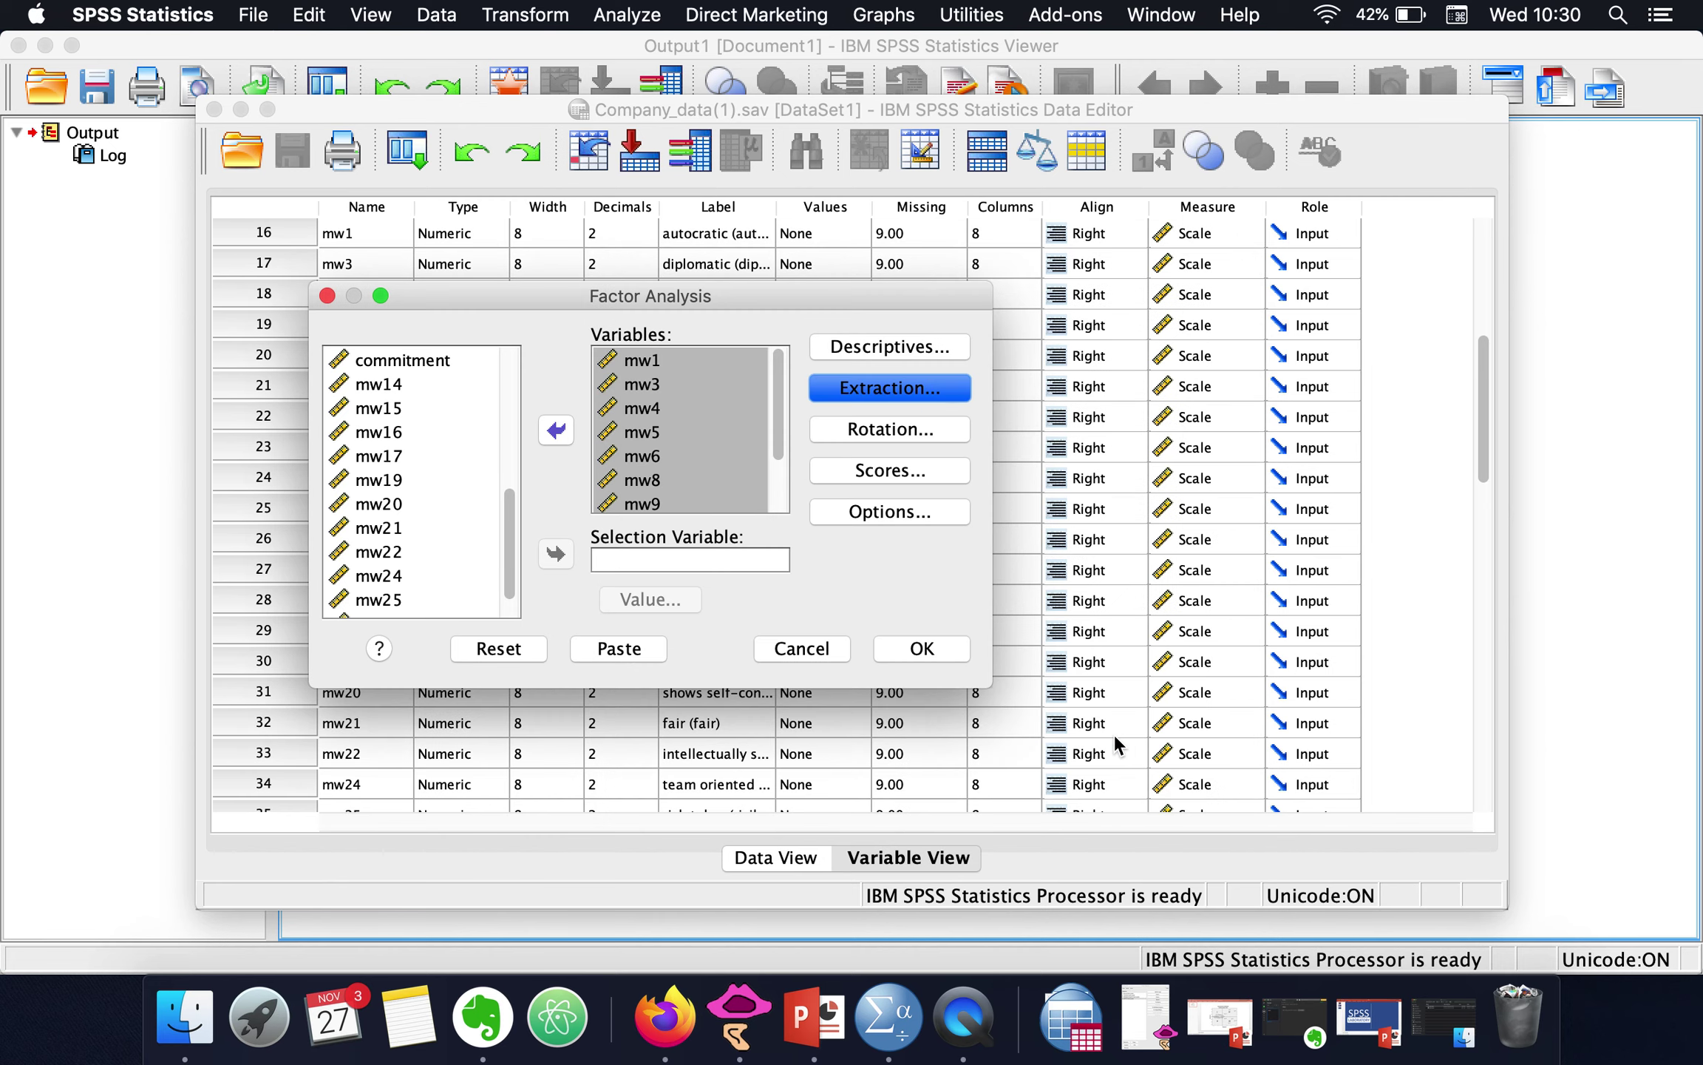
pyautogui.click(935, 434)
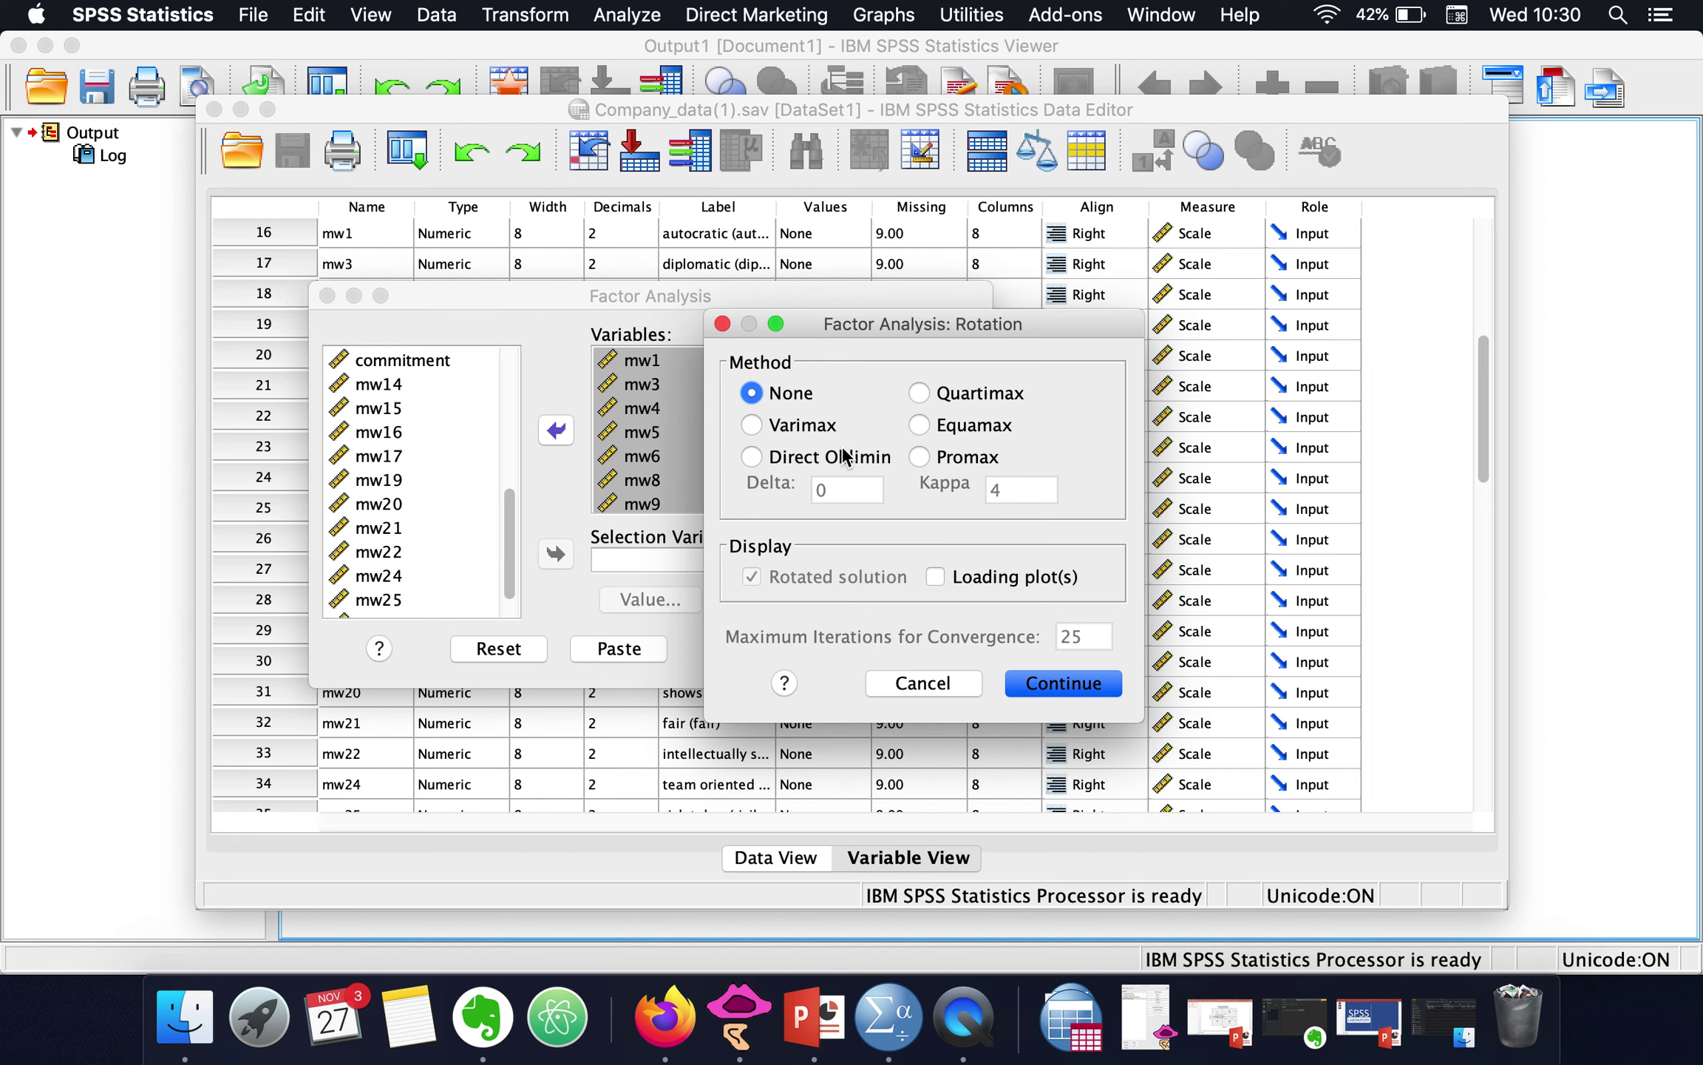
pyautogui.click(722, 324)
pyautogui.click(928, 469)
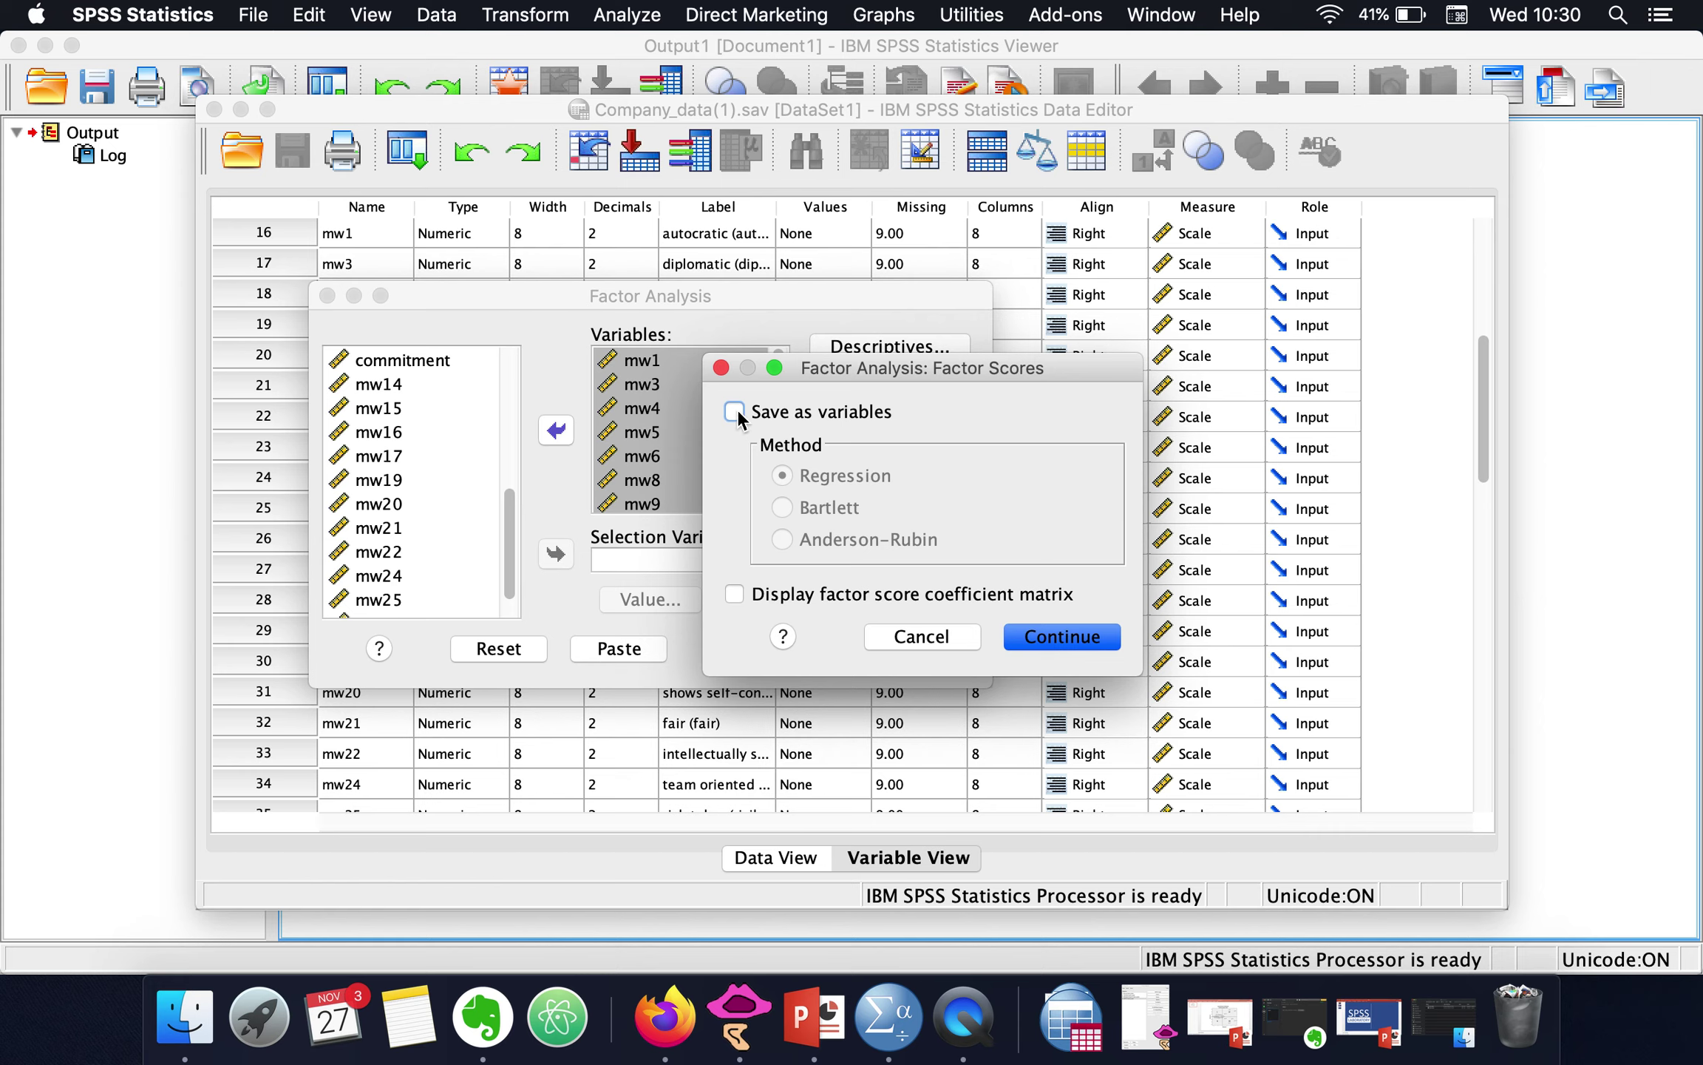
pyautogui.click(722, 368)
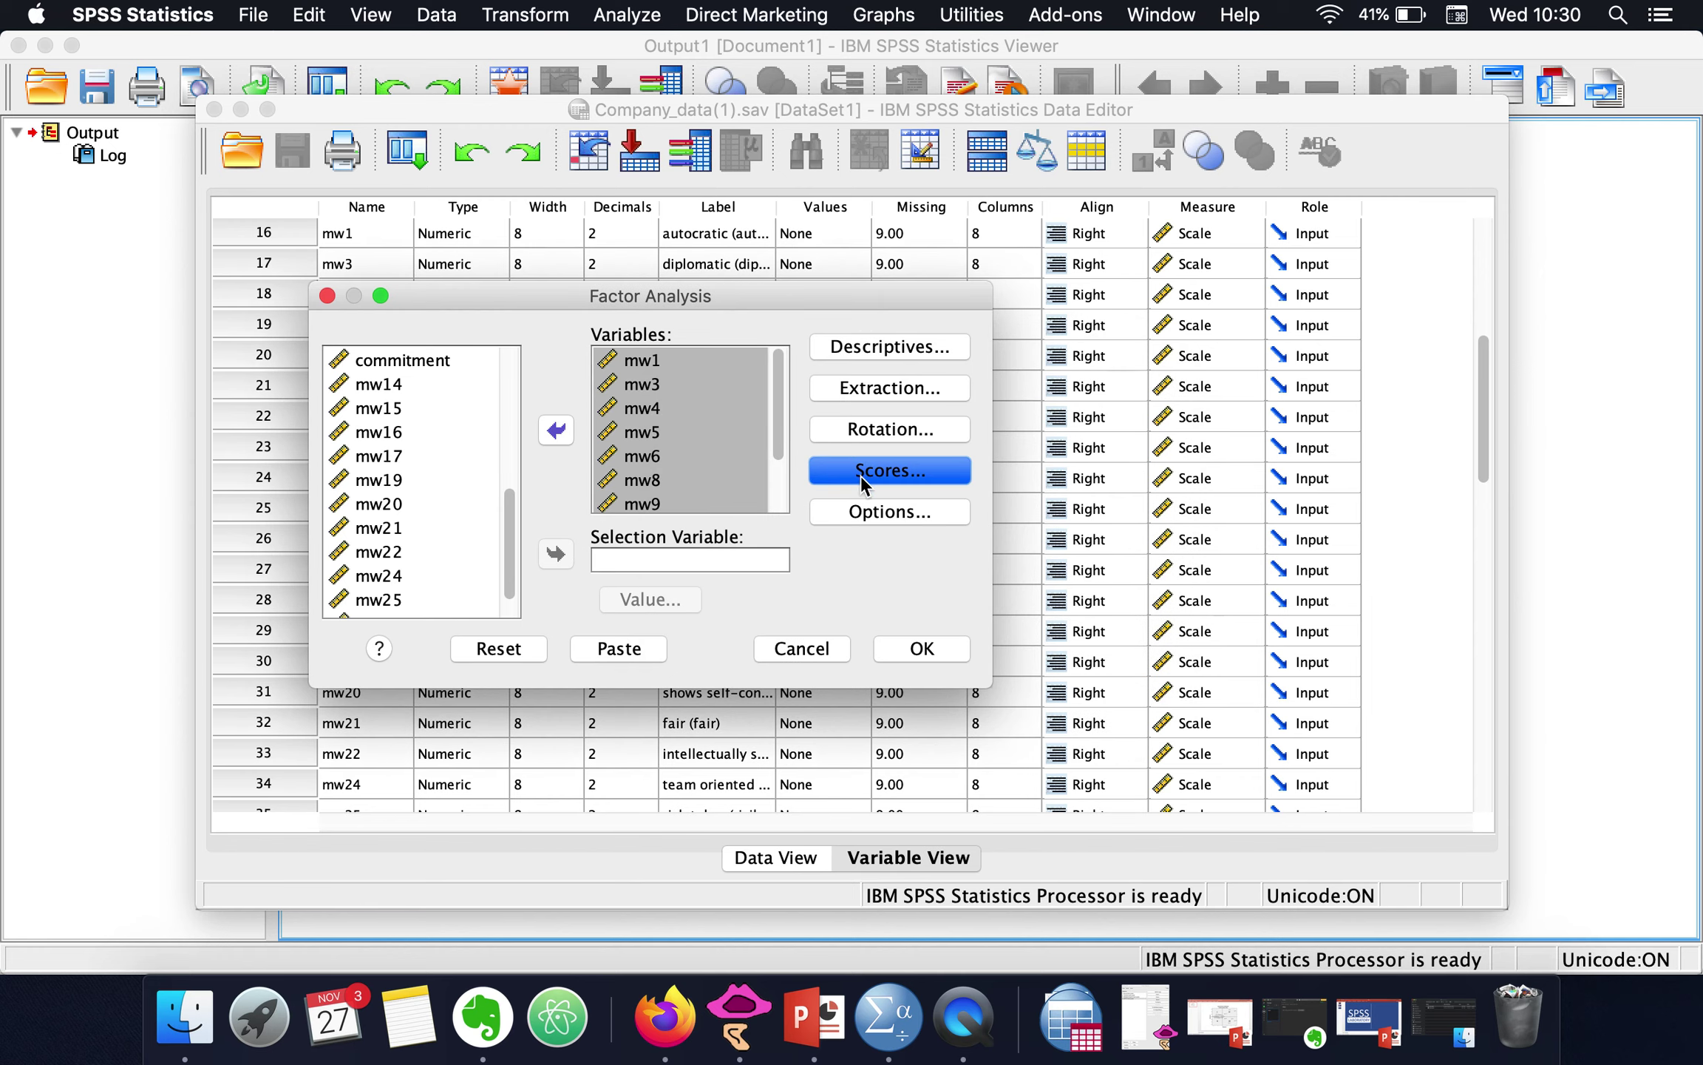
# Step: Sort loading coefficients by size in Options, then run the factor analysis
pyautogui.click(861, 509)
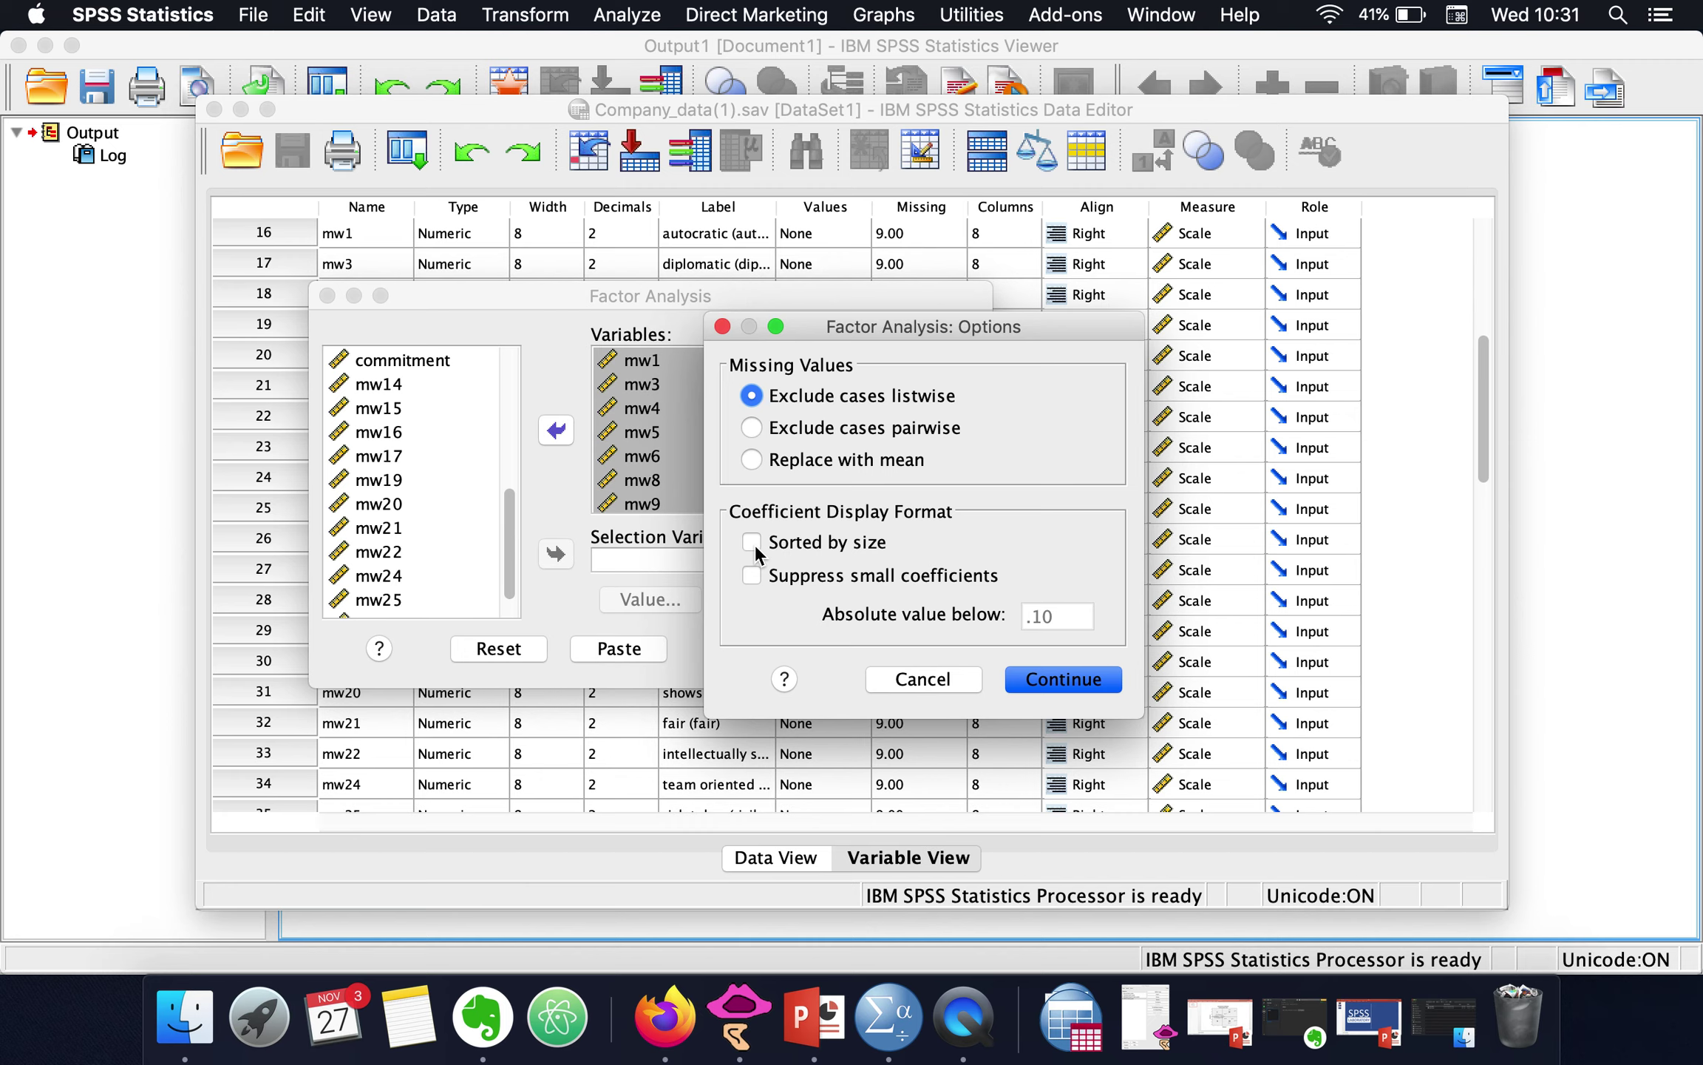
pyautogui.click(752, 546)
pyautogui.click(1063, 678)
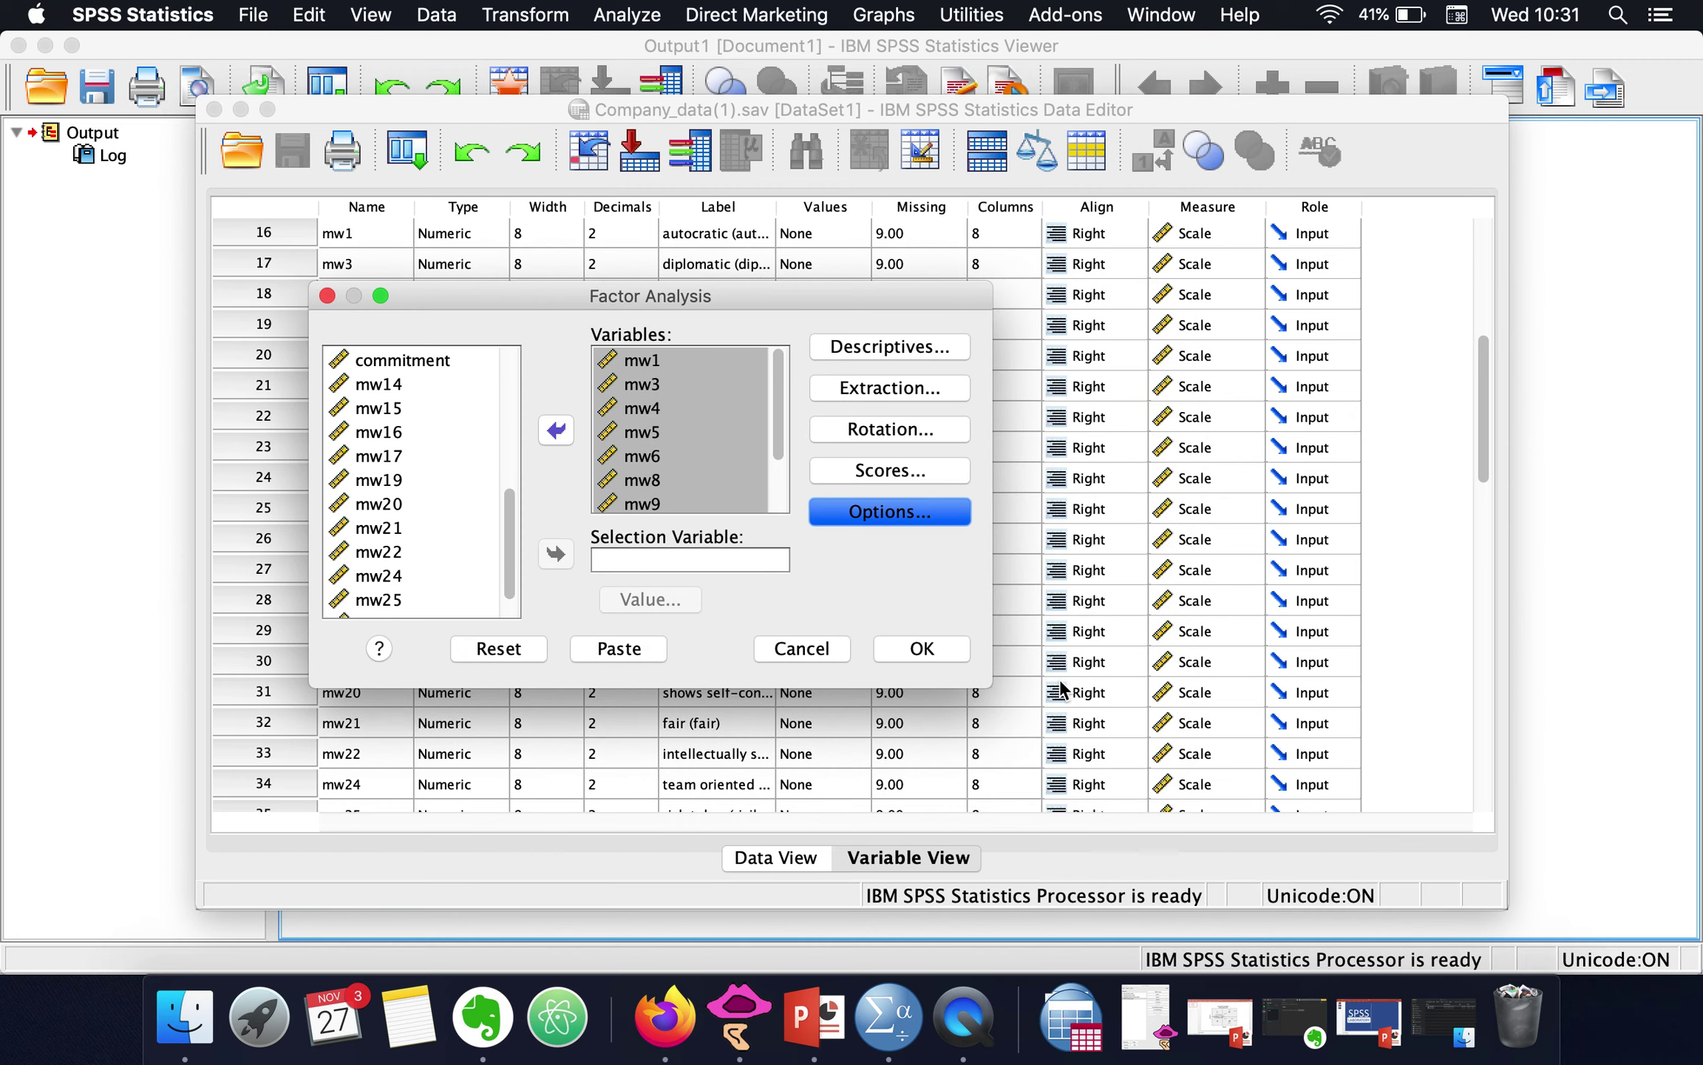
pyautogui.click(949, 650)
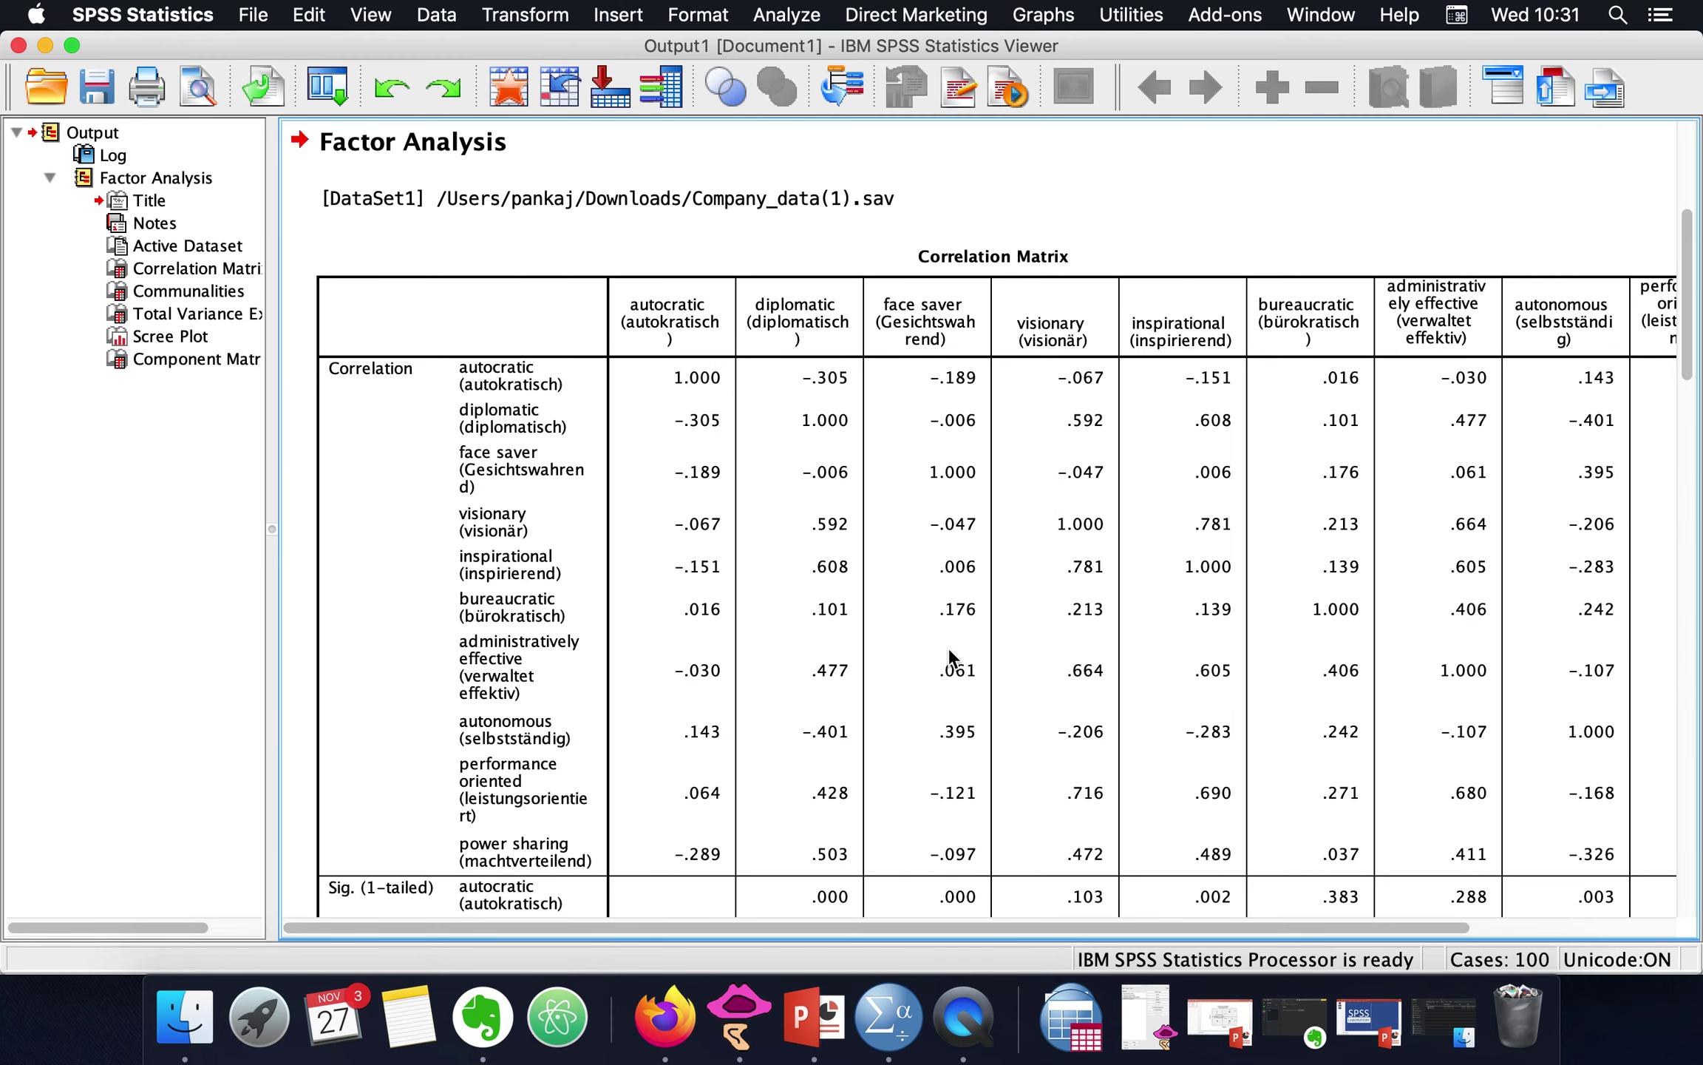
# Step: Scroll the Correlation Matrix output down to its Sig. (1-tailed) rows
pyautogui.click(901, 614)
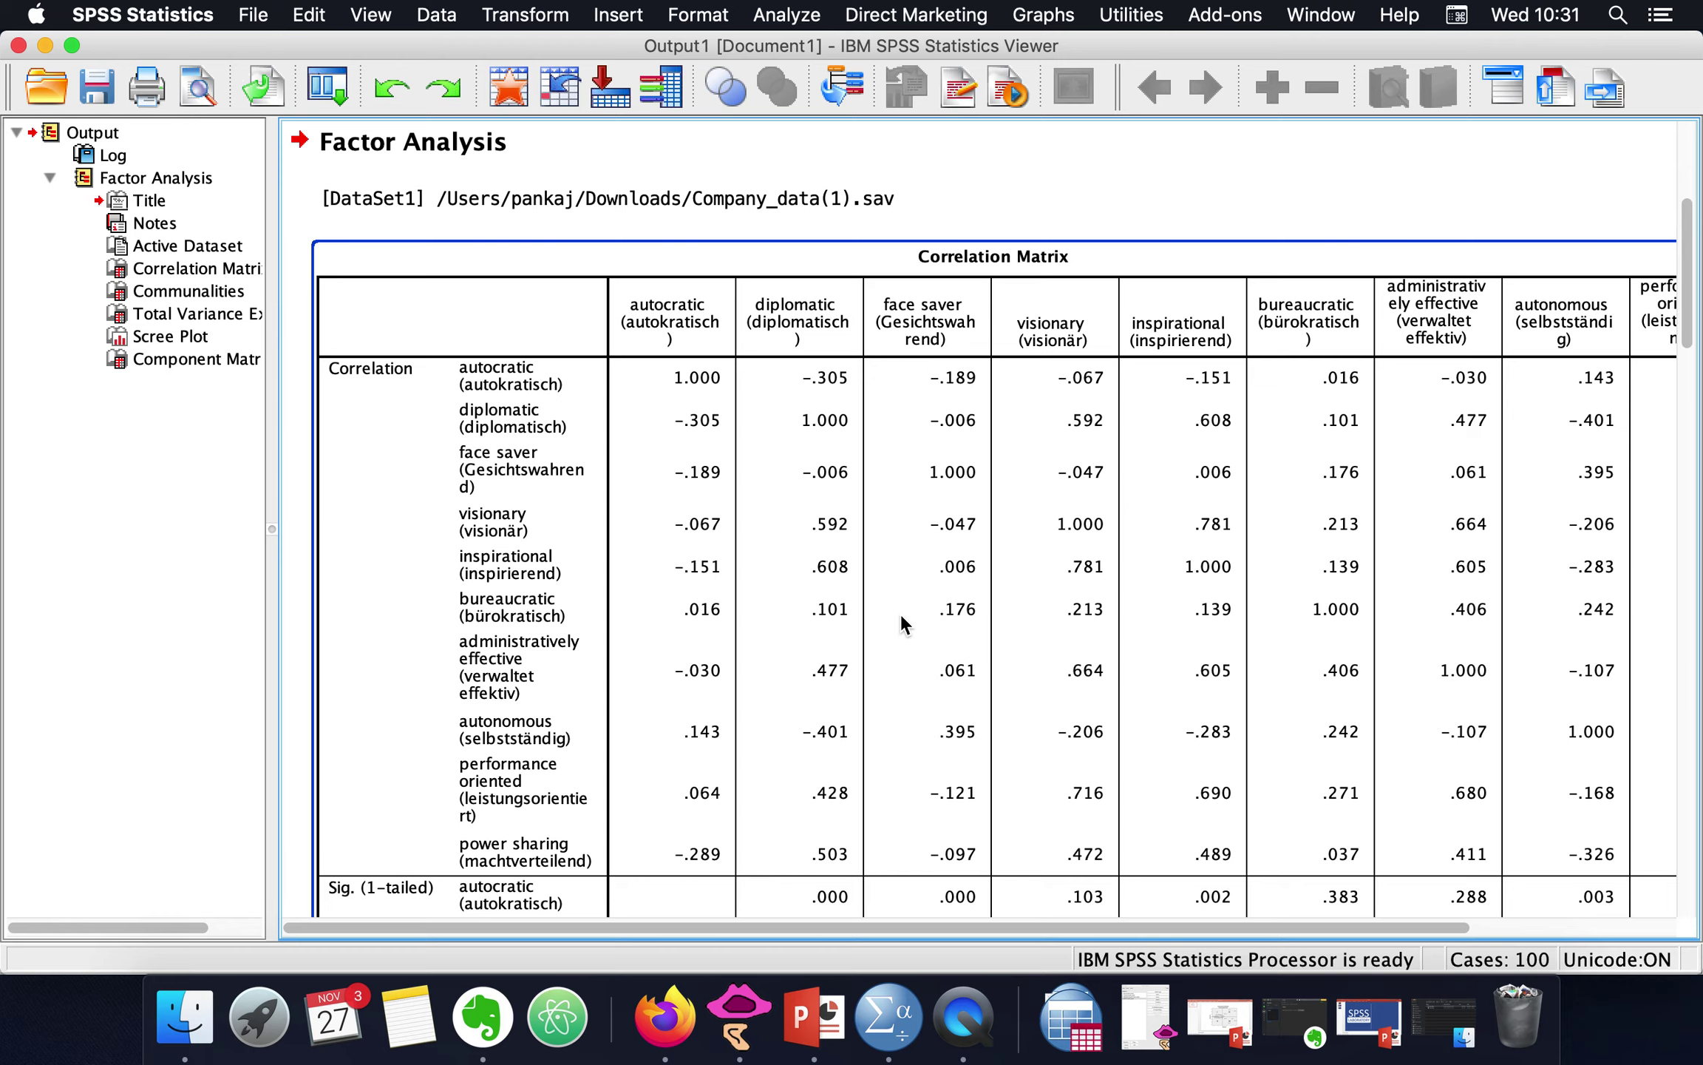
pyautogui.scroll(-3, 901, 612)
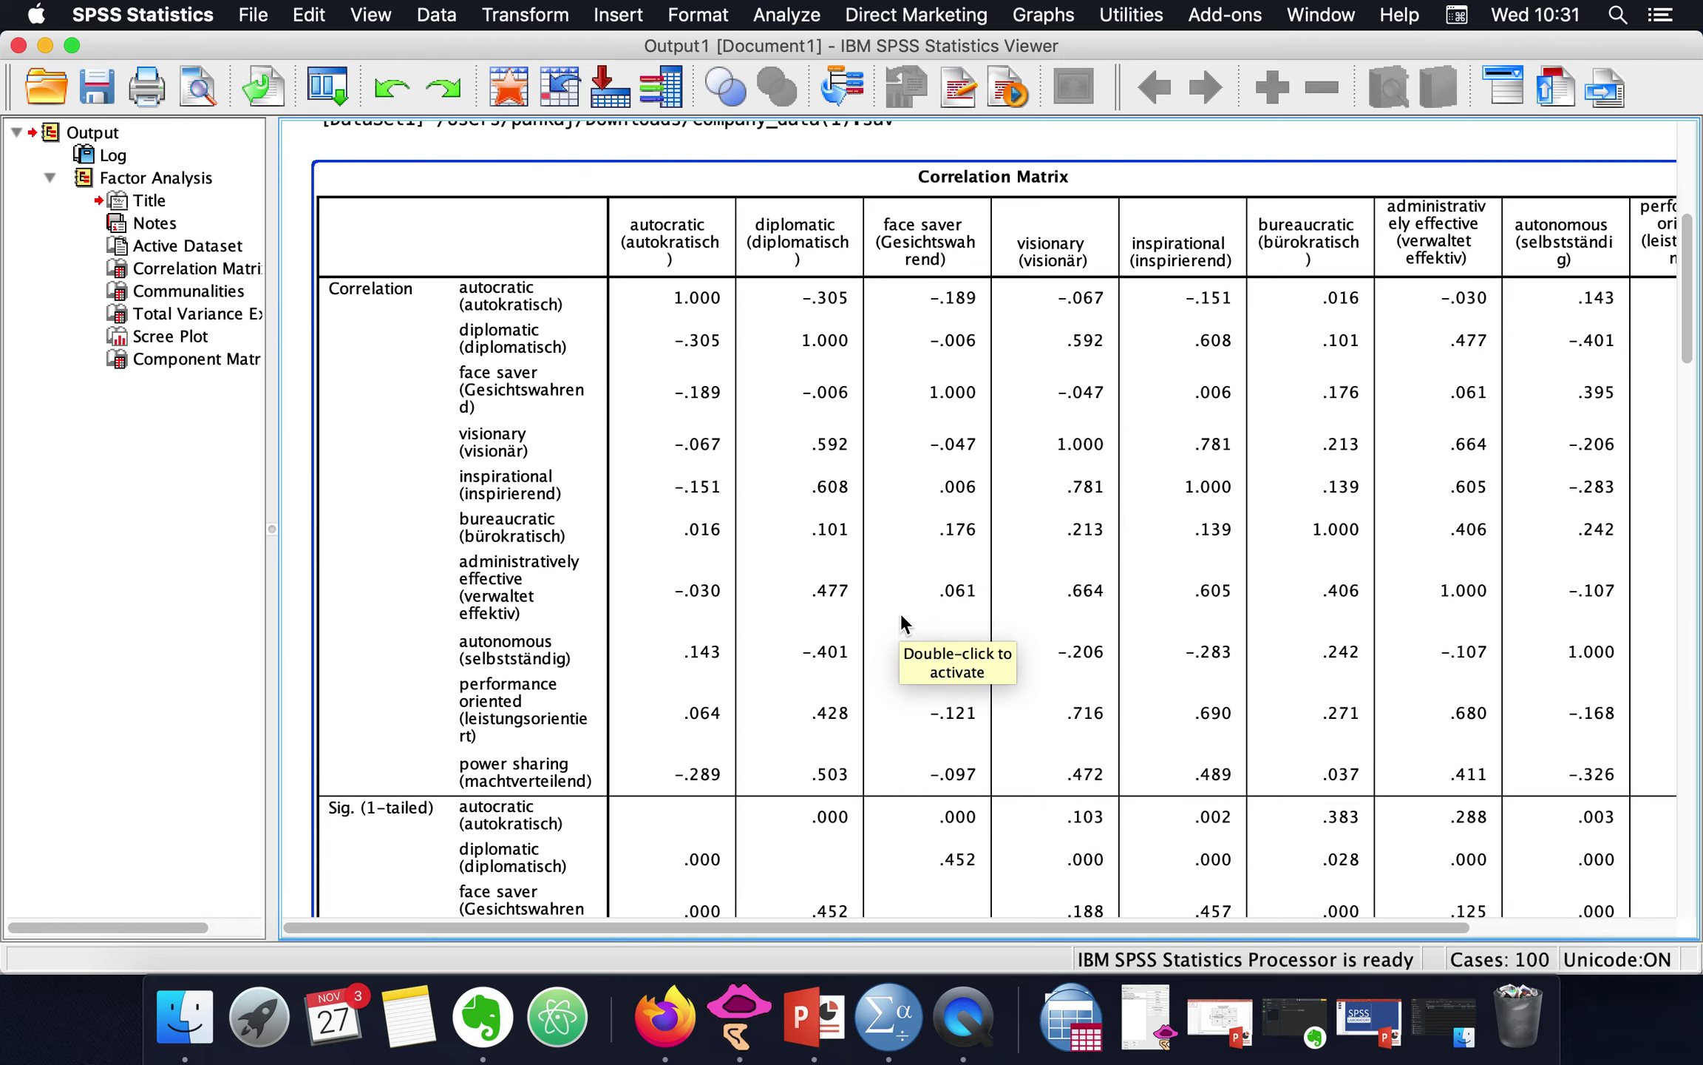
pyautogui.scroll(-2, 901, 612)
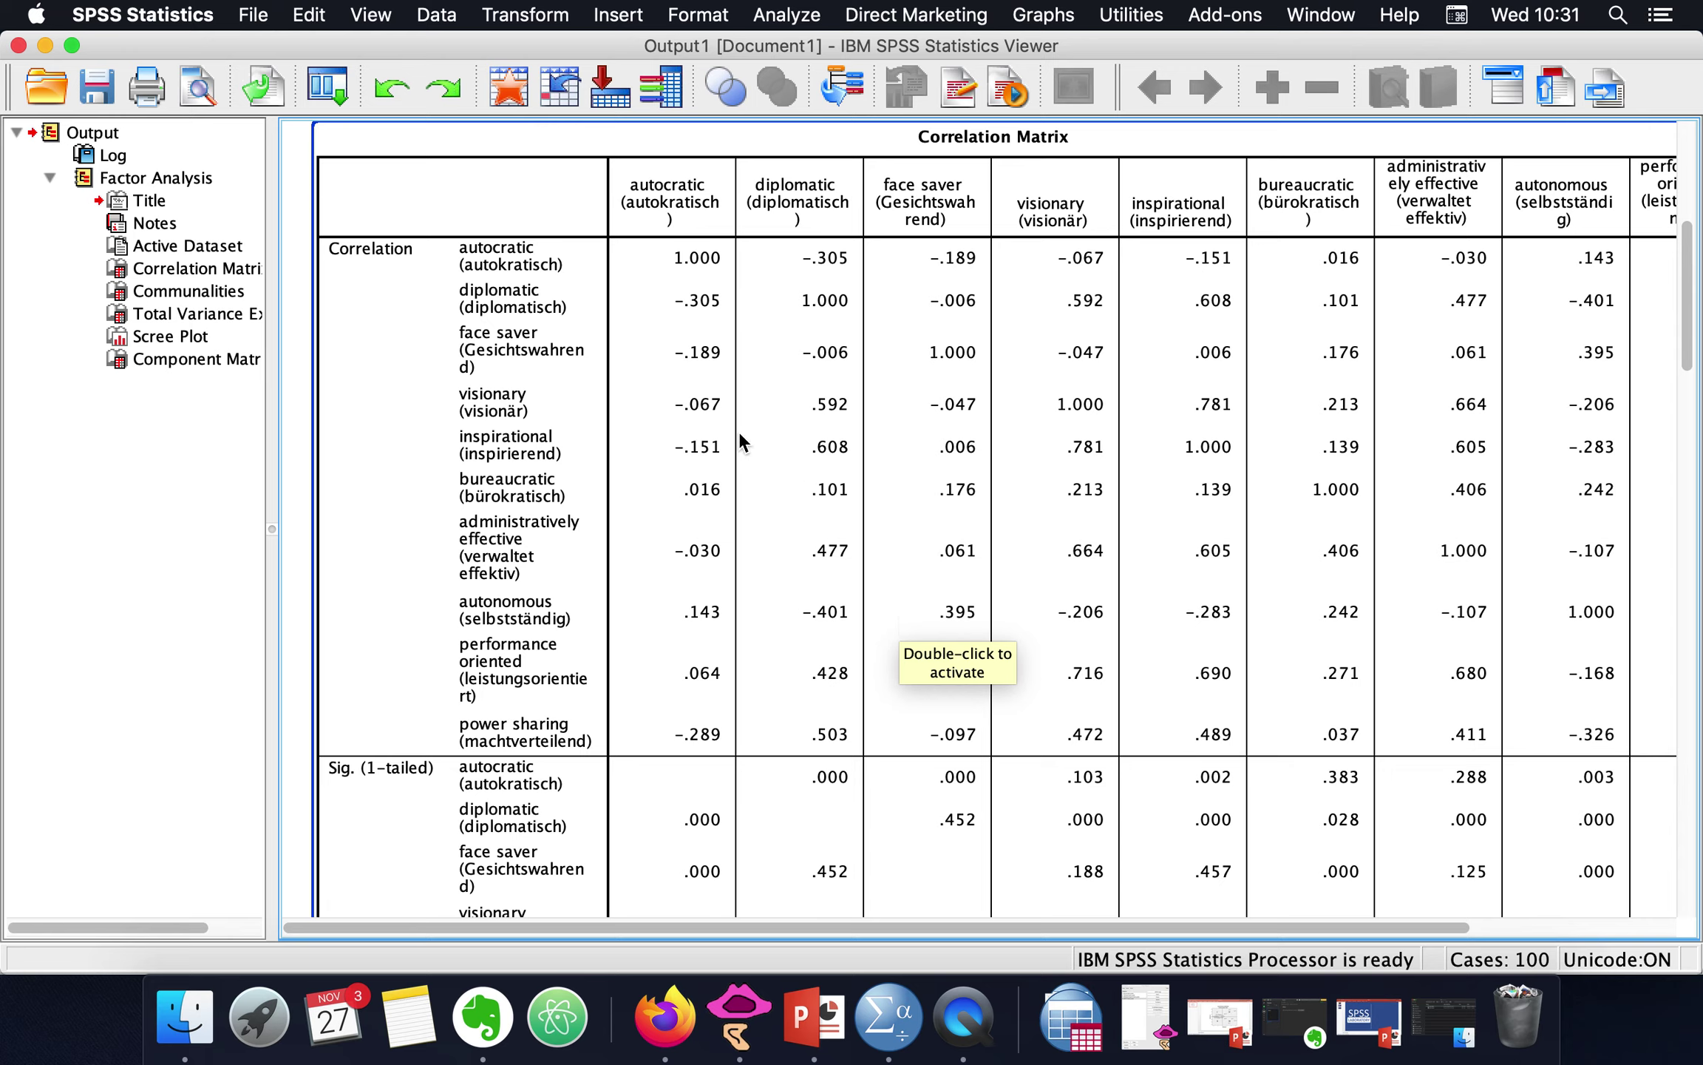
pyautogui.scroll(-10, 677, 411)
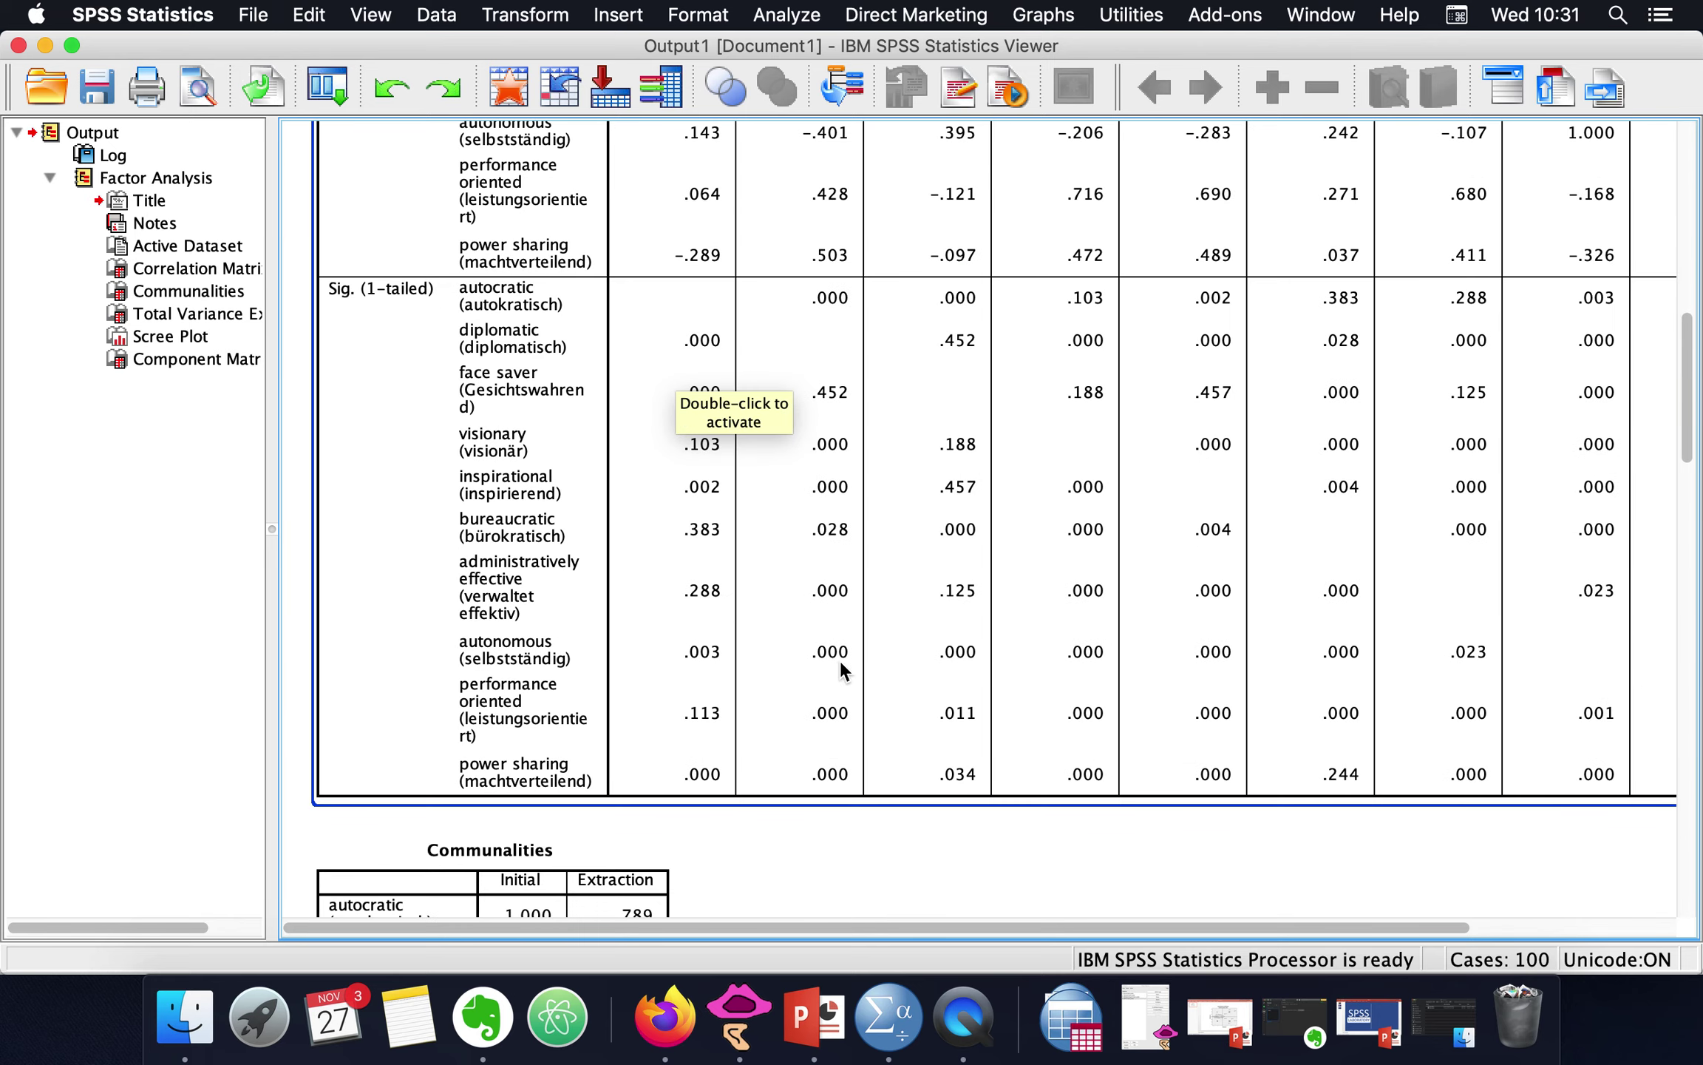
# Step: Scroll past Communalities, Total Variance Explained and the Scree Plot to the three-component Component Matrix
pyautogui.scroll(-18, 844, 668)
pyautogui.scroll(2, 843, 669)
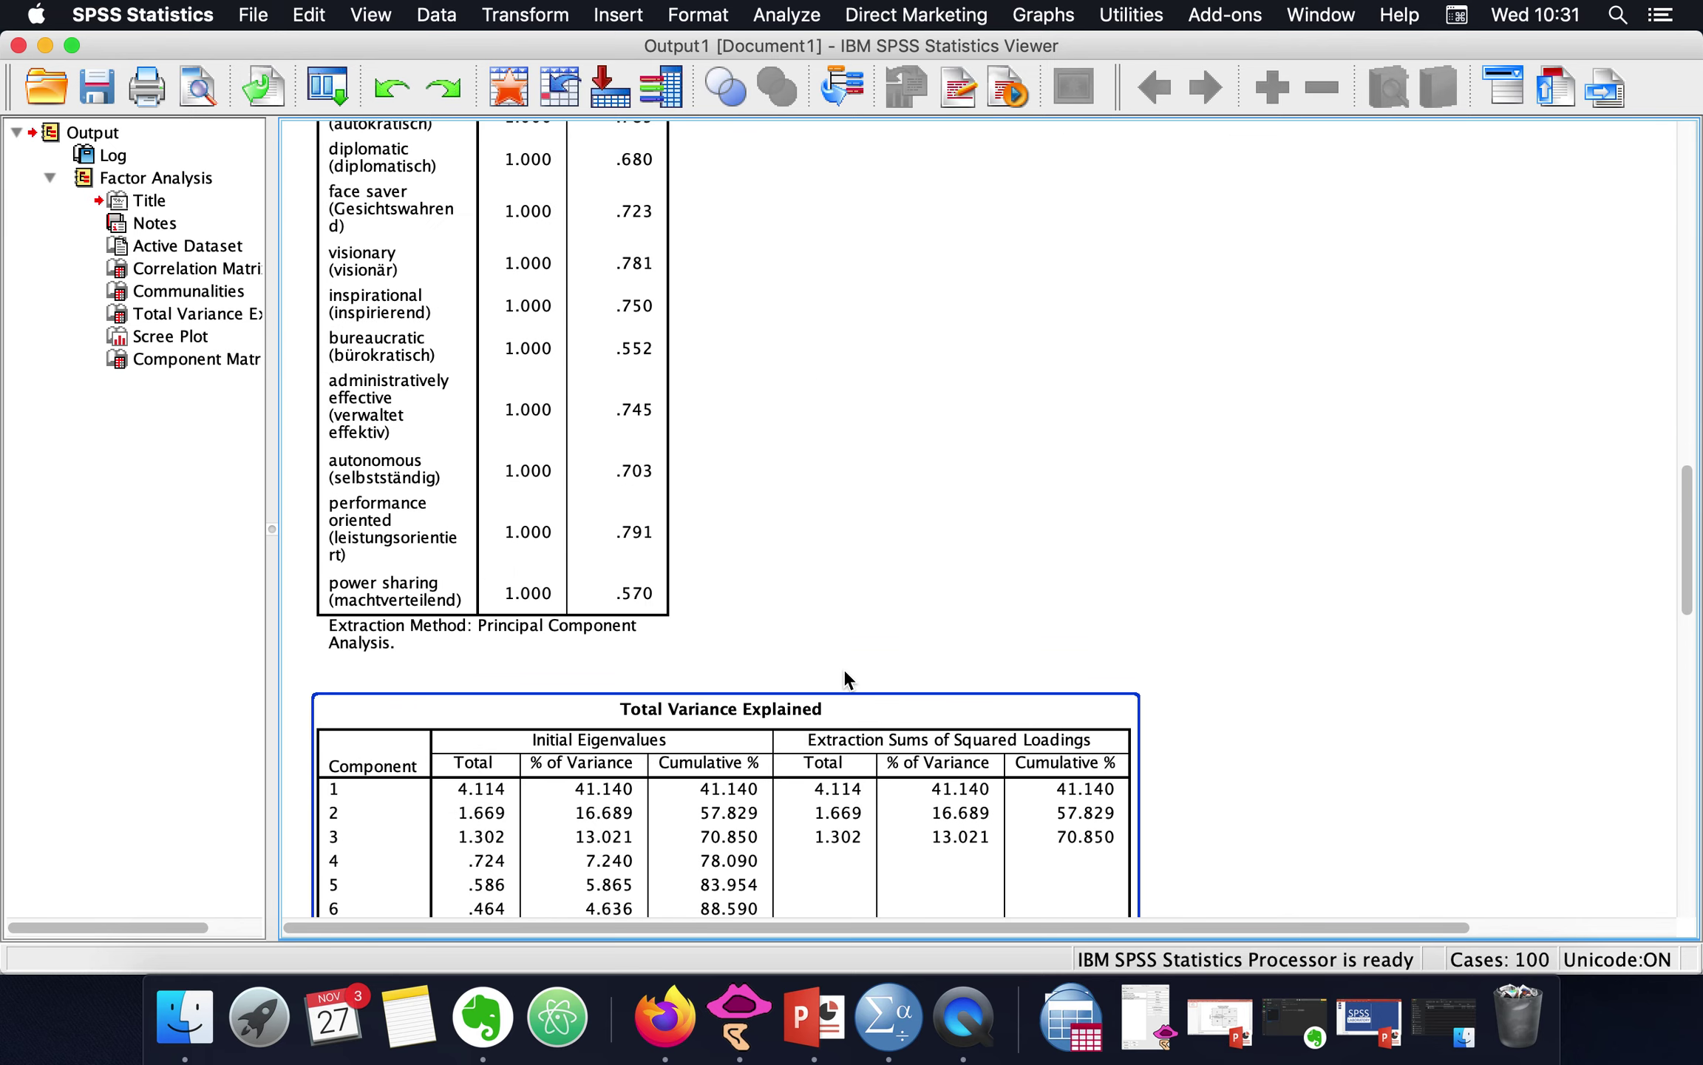
pyautogui.scroll(-9, 843, 668)
pyautogui.scroll(-8, 844, 668)
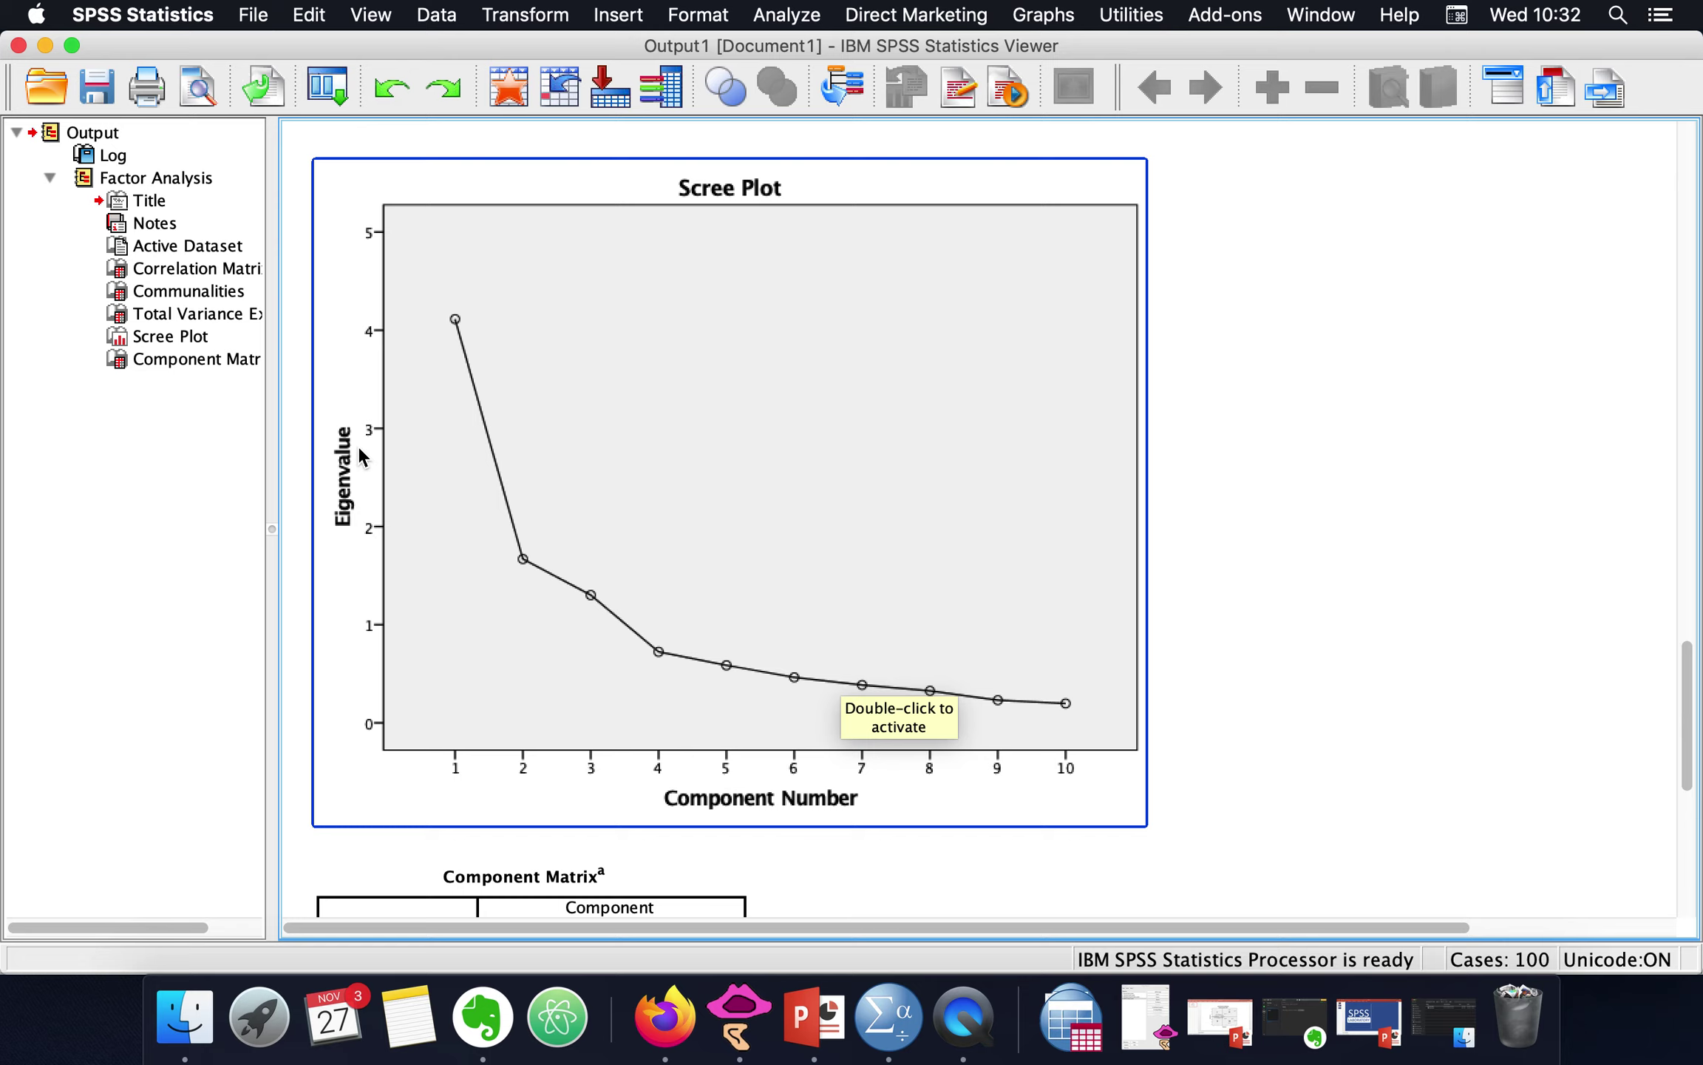
pyautogui.scroll(-10, 525, 627)
pyautogui.scroll(15, 523, 625)
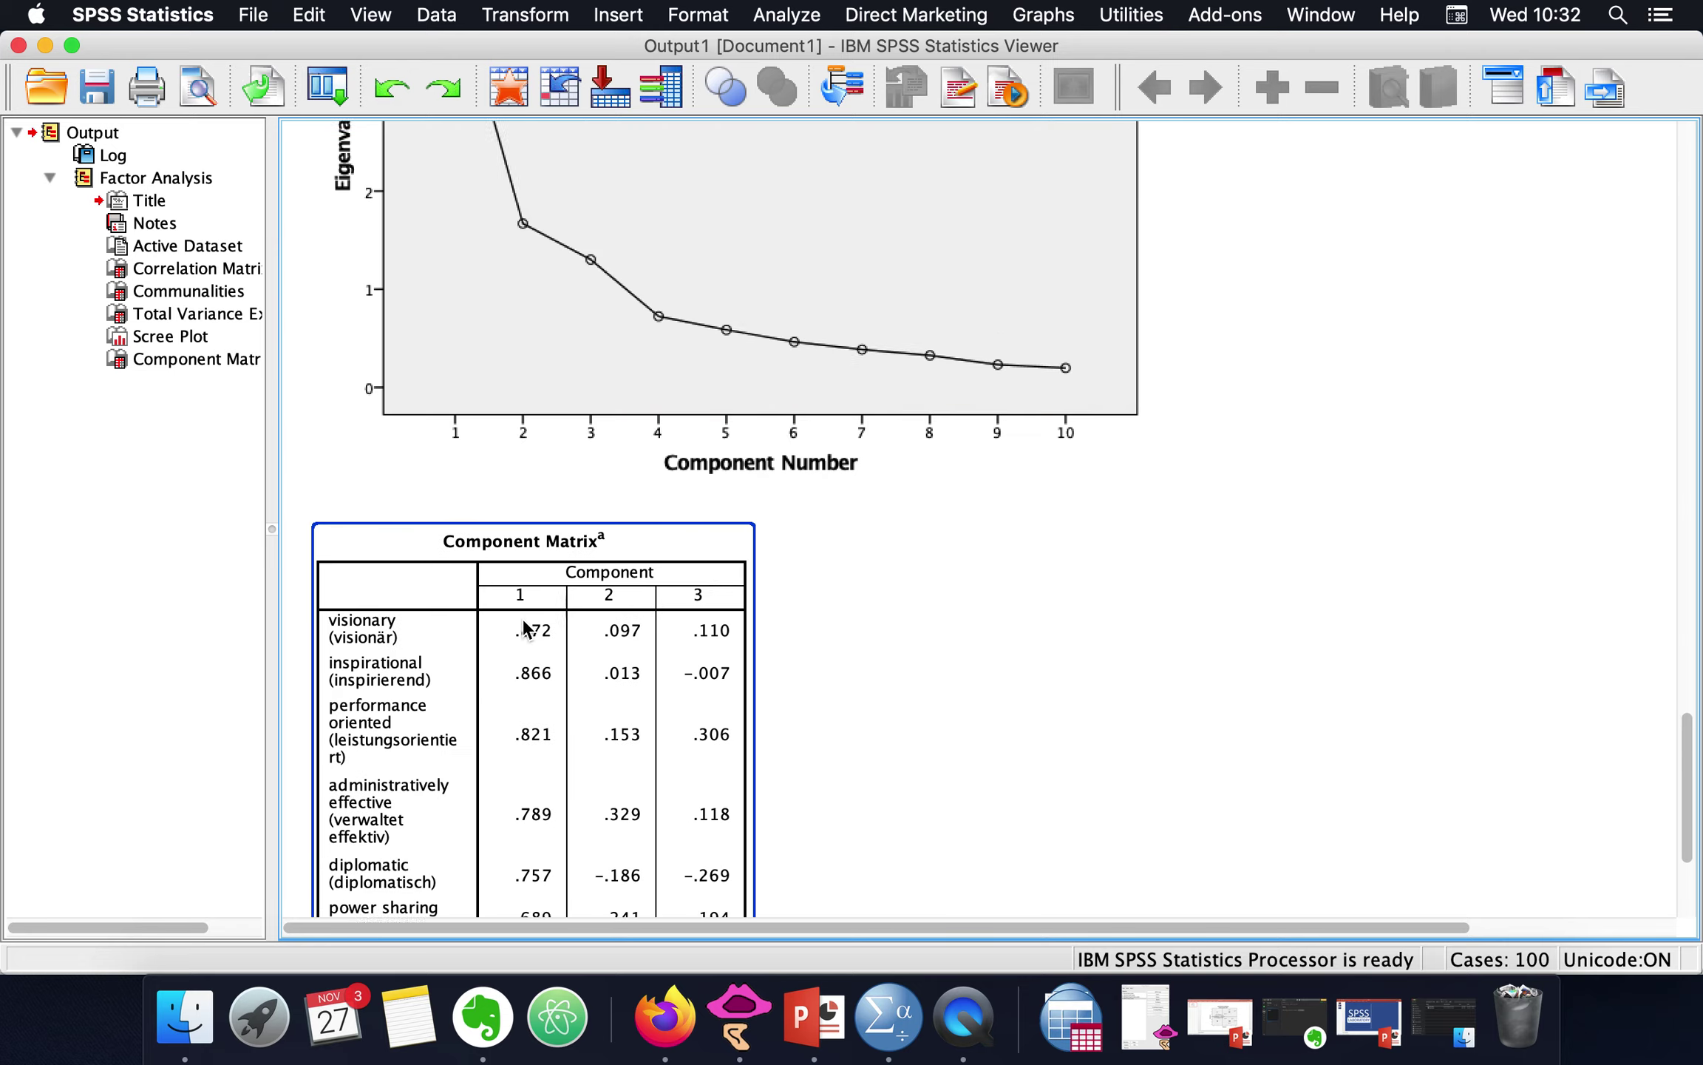
pyautogui.scroll(-2, 524, 625)
pyautogui.click(522, 624)
pyautogui.scroll(-5, 523, 624)
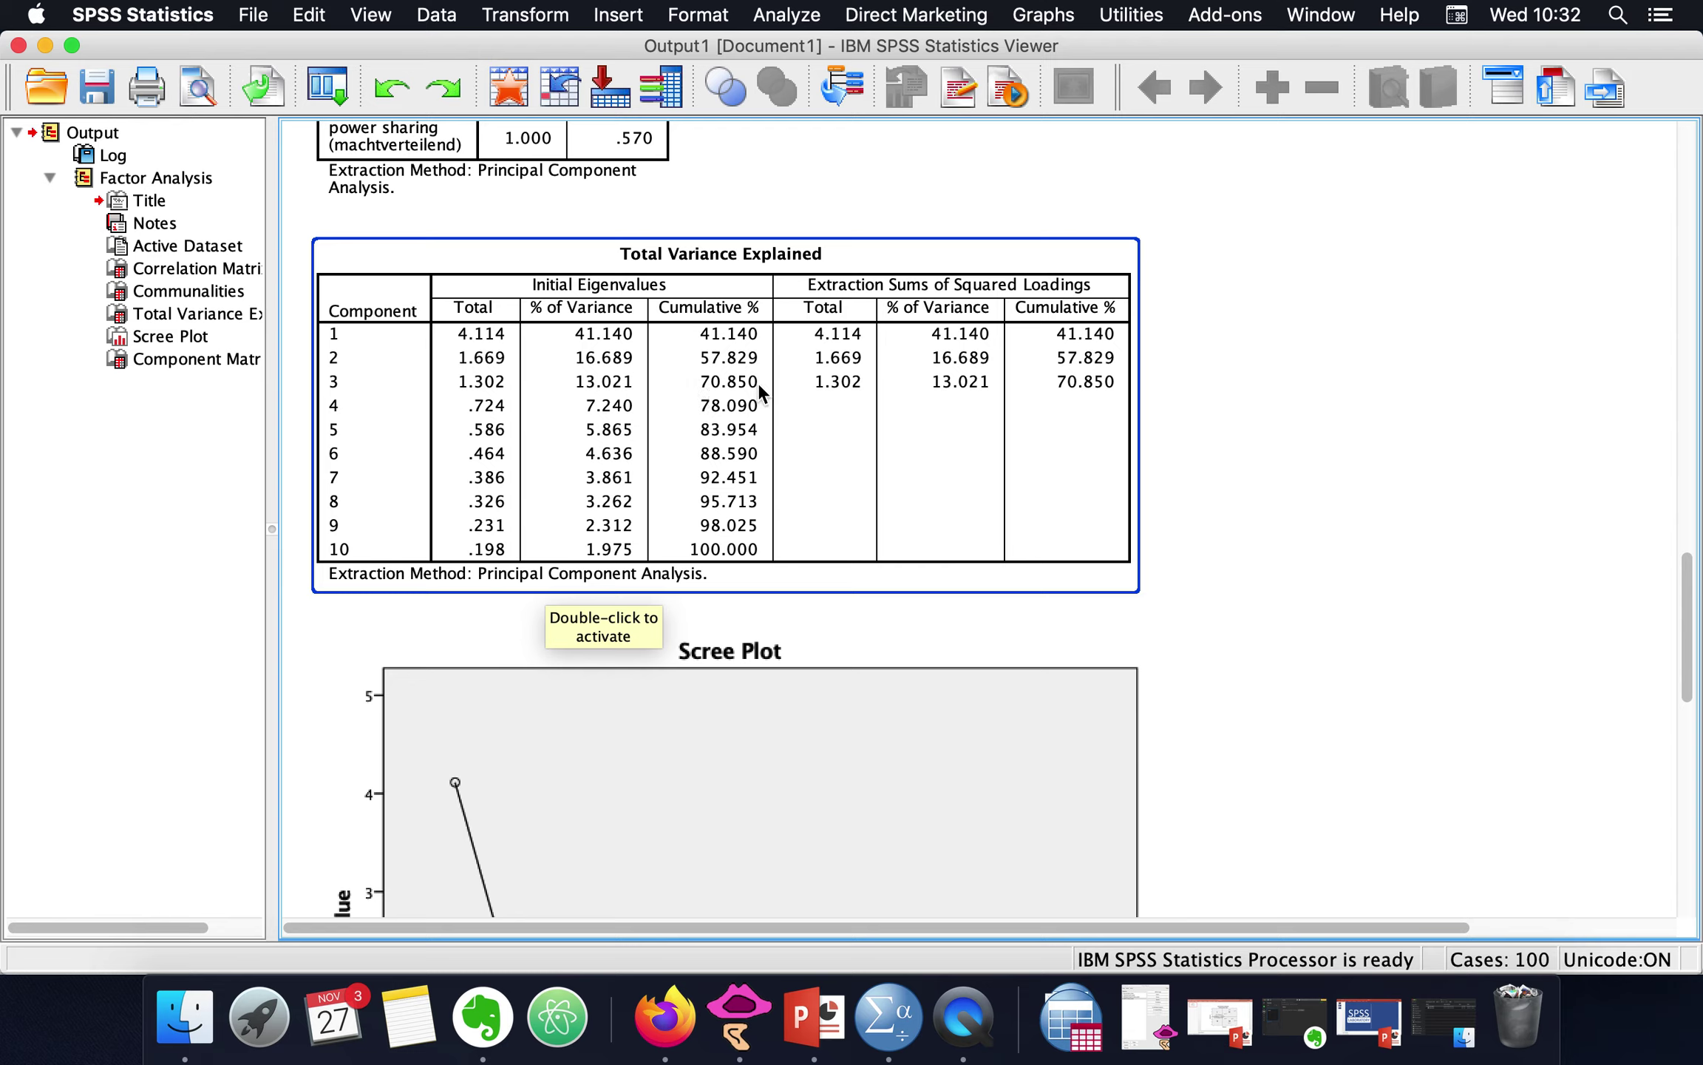
pyautogui.scroll(-15, 795, 455)
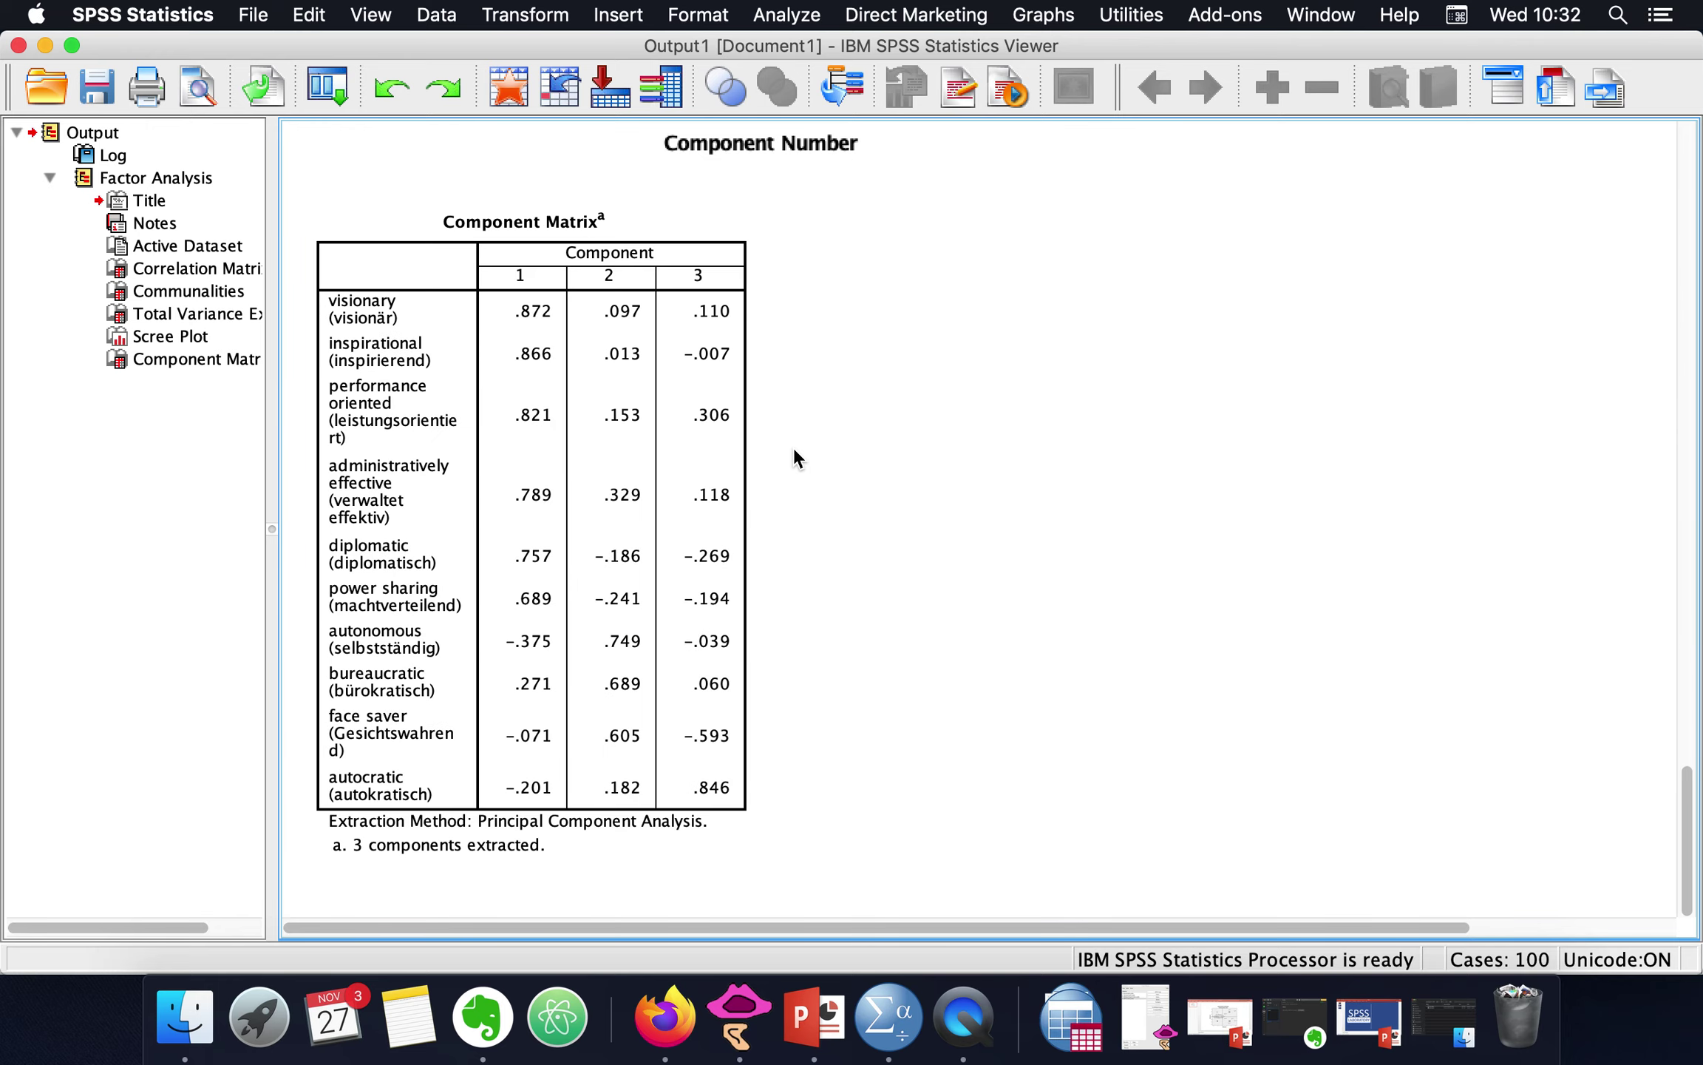
pyautogui.click(620, 422)
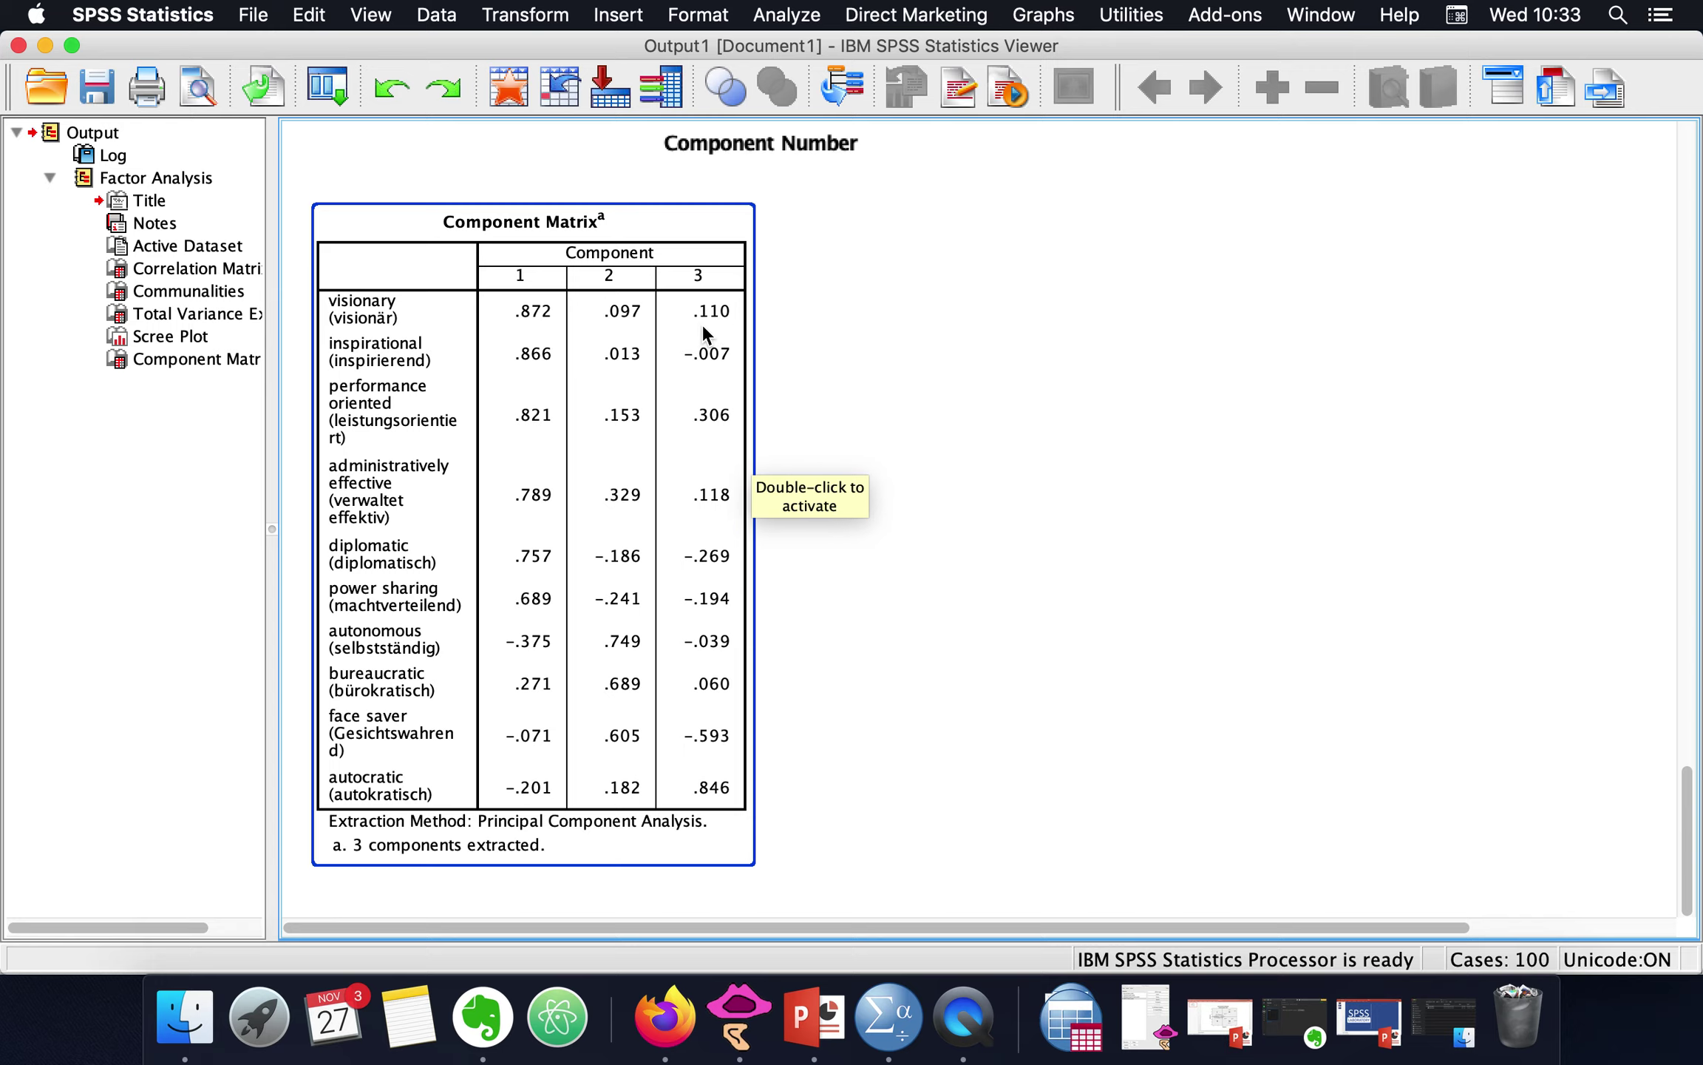
pyautogui.scroll(10, 840, 488)
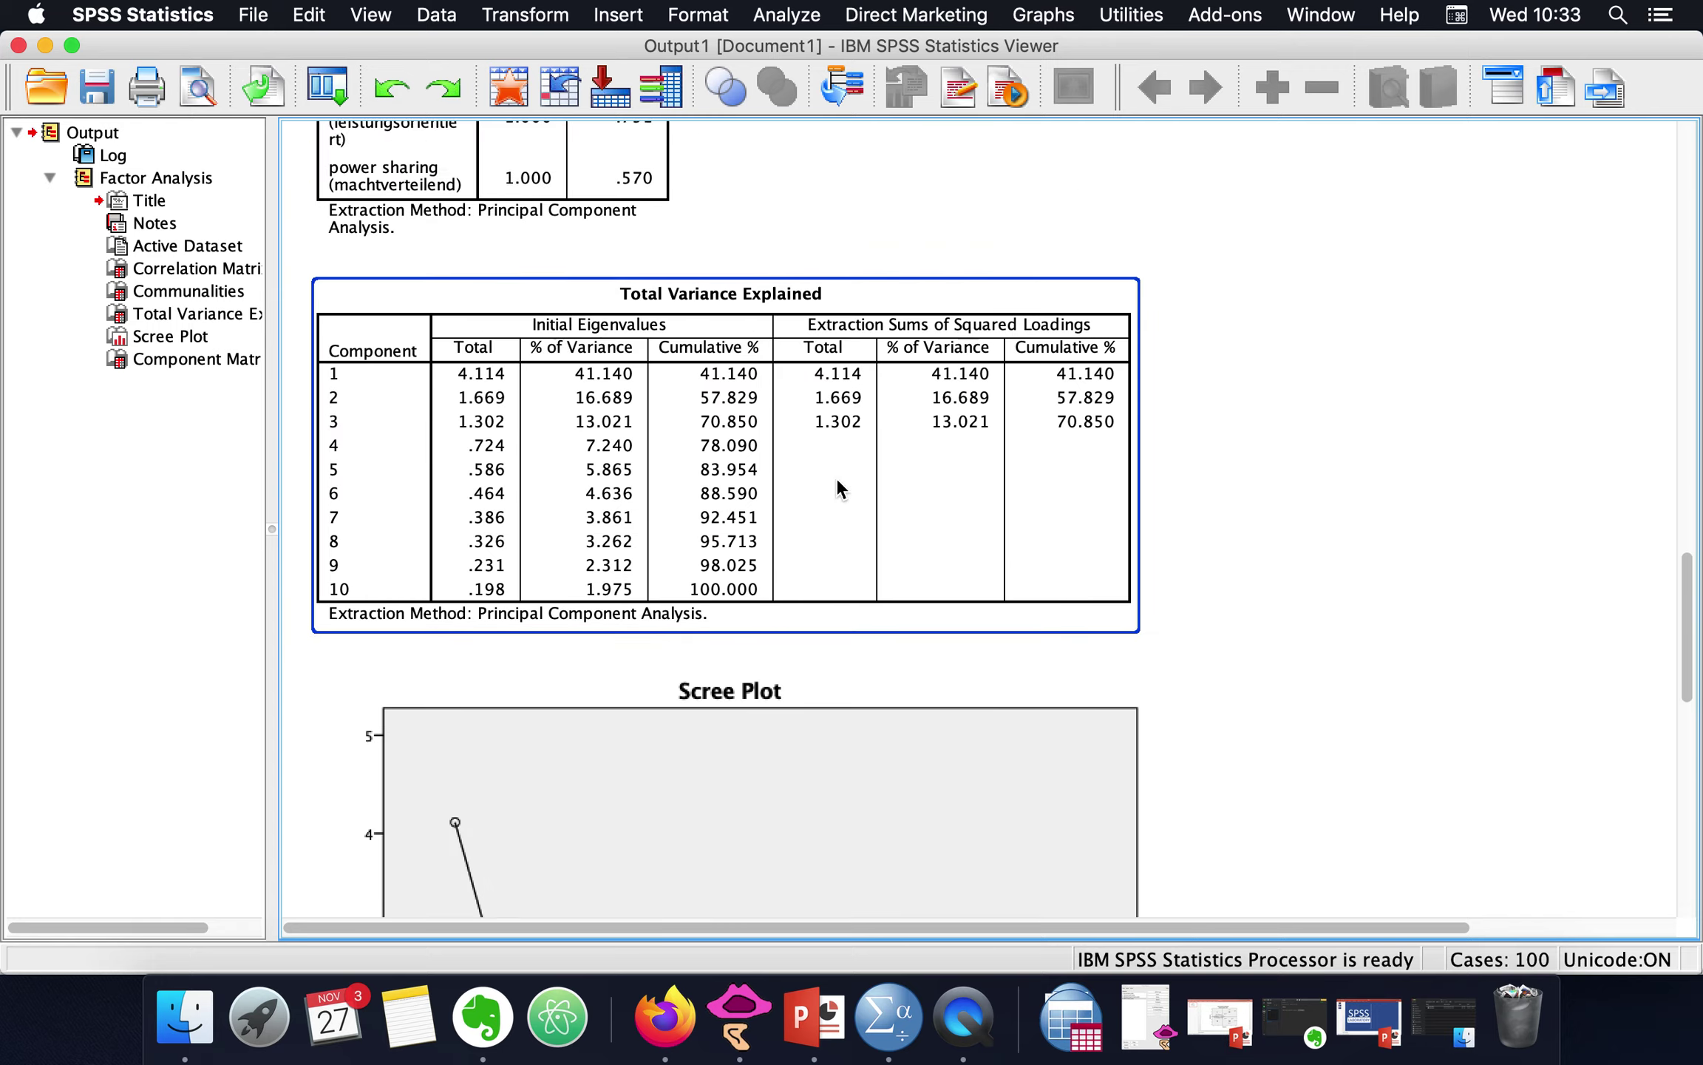
pyautogui.scroll(4, 837, 488)
pyautogui.scroll(-14, 838, 488)
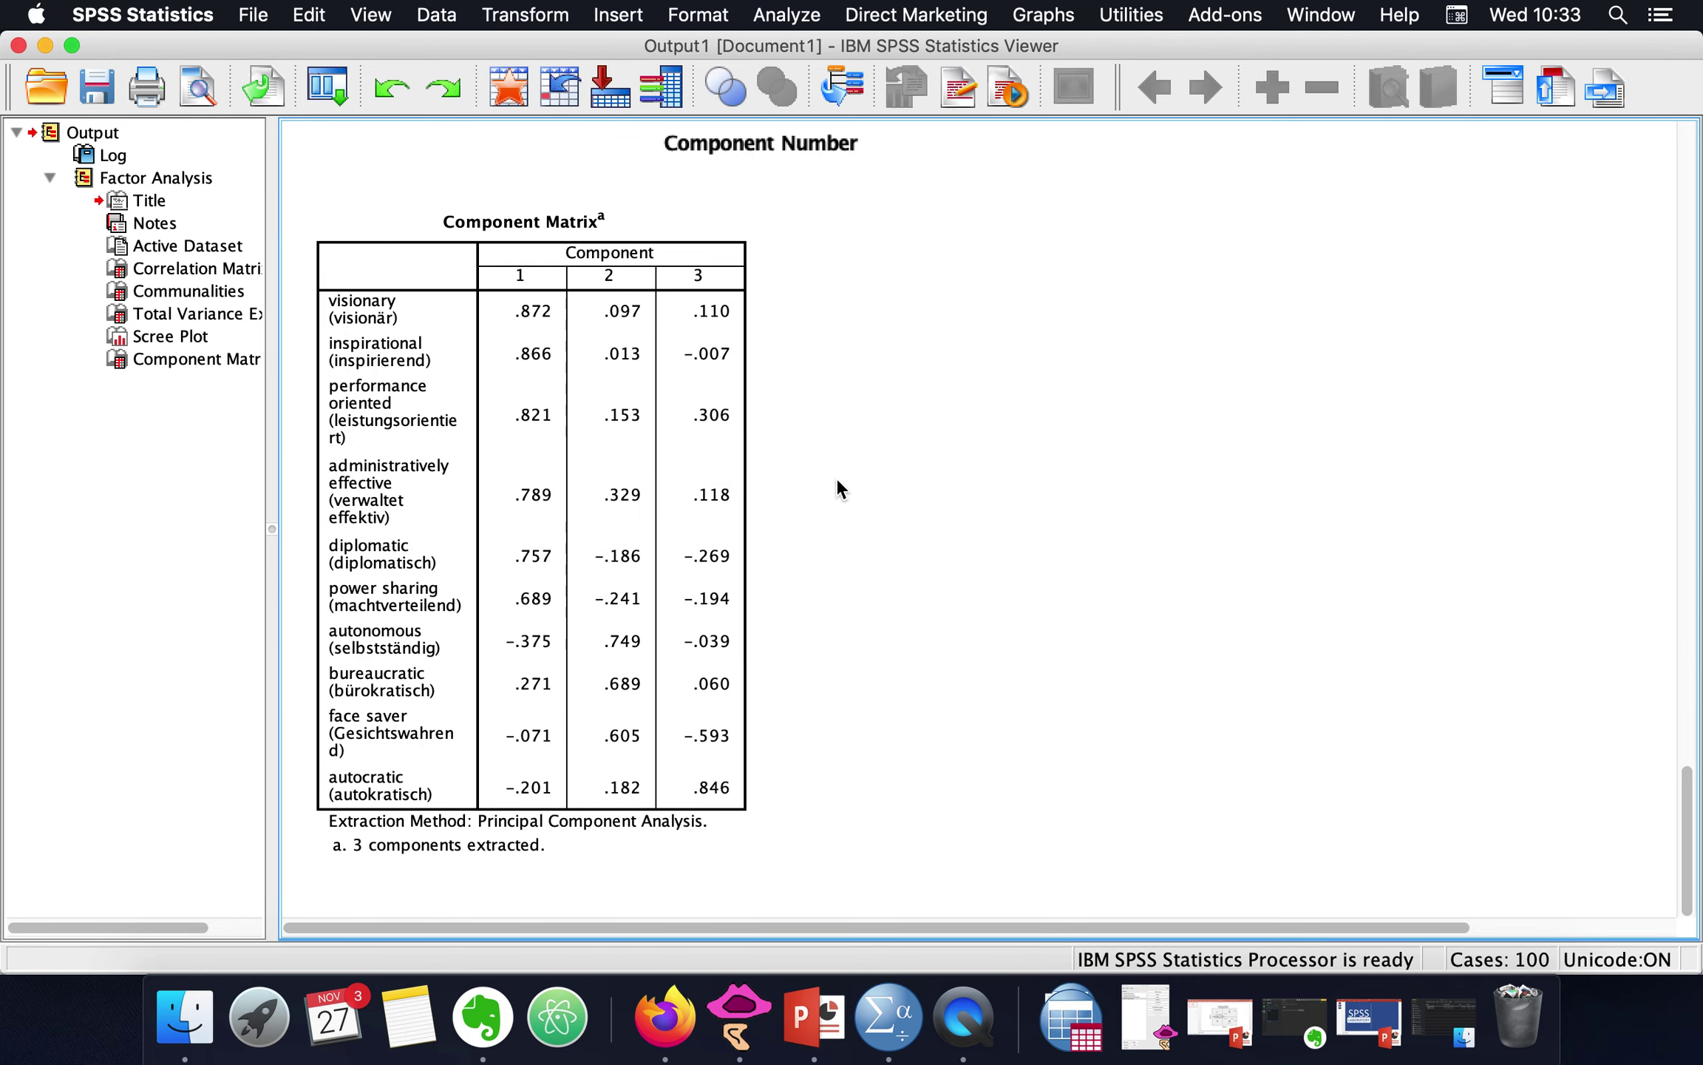